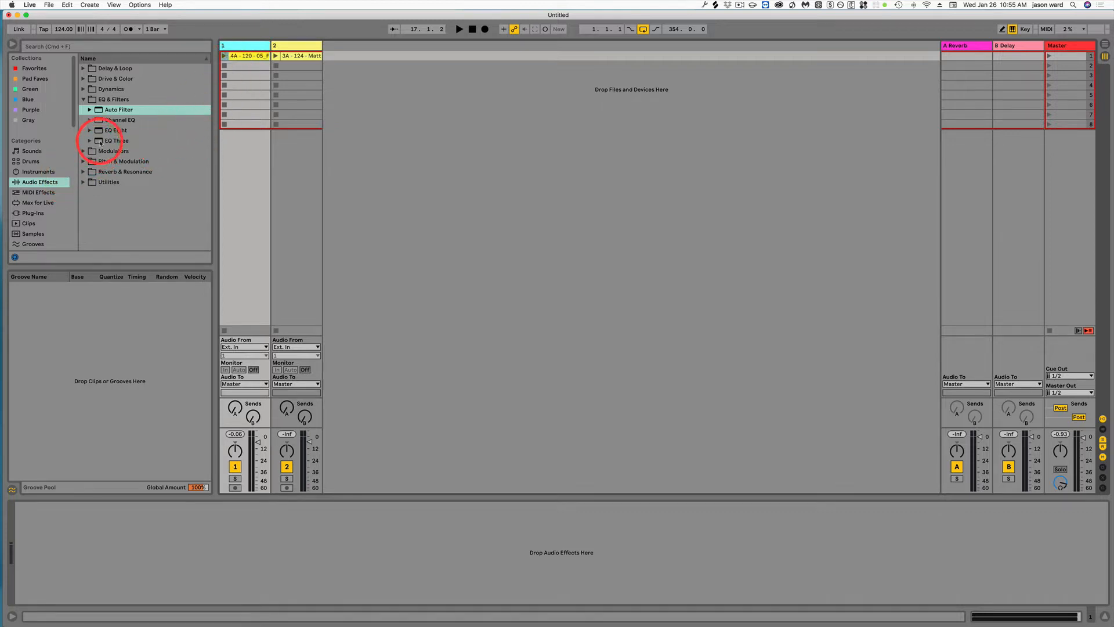
- Add an EQ Three and two Auto Filter devices, in that order, to track 1's audio effects chain
left_click(111, 140)
left_click_drag(124, 457, 71, 554)
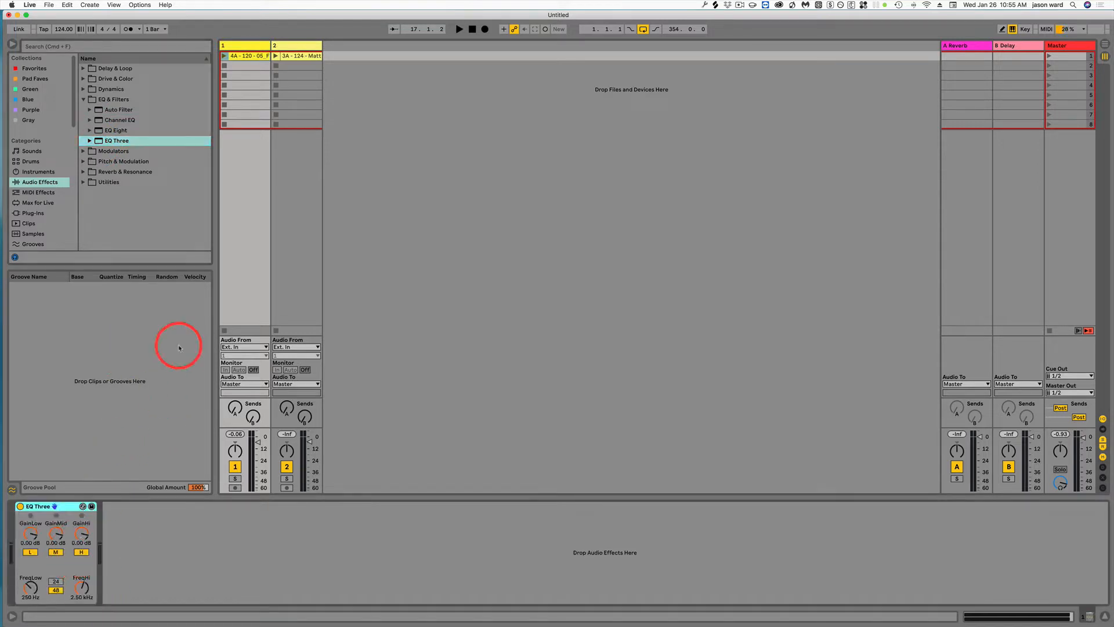
left_click(98, 110)
left_click_drag(98, 110, 121, 547)
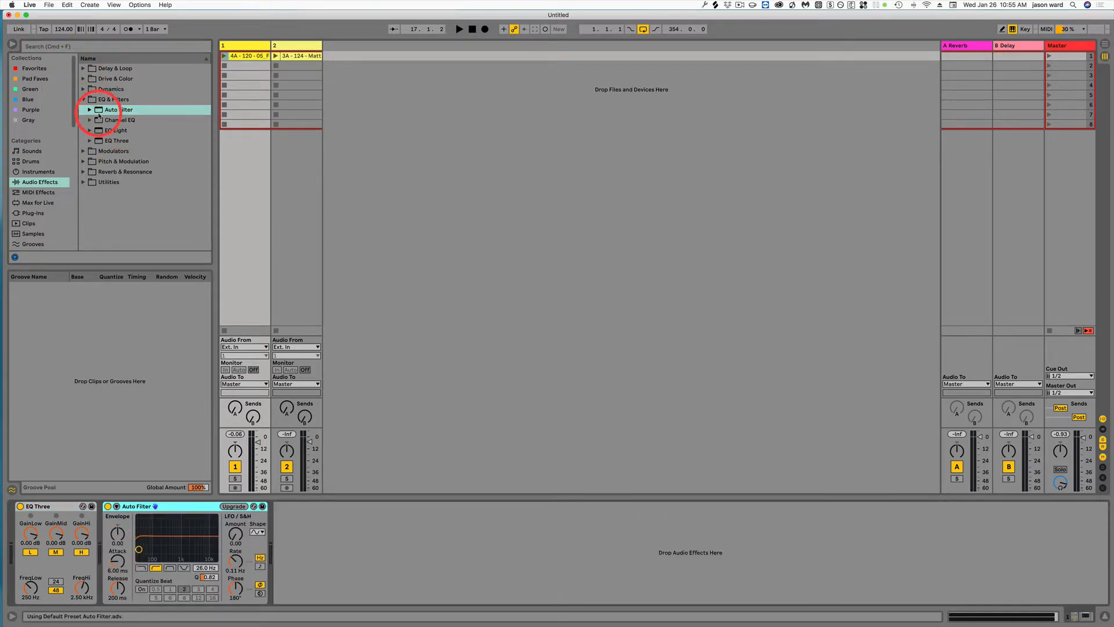
left_click_drag(99, 115, 298, 571)
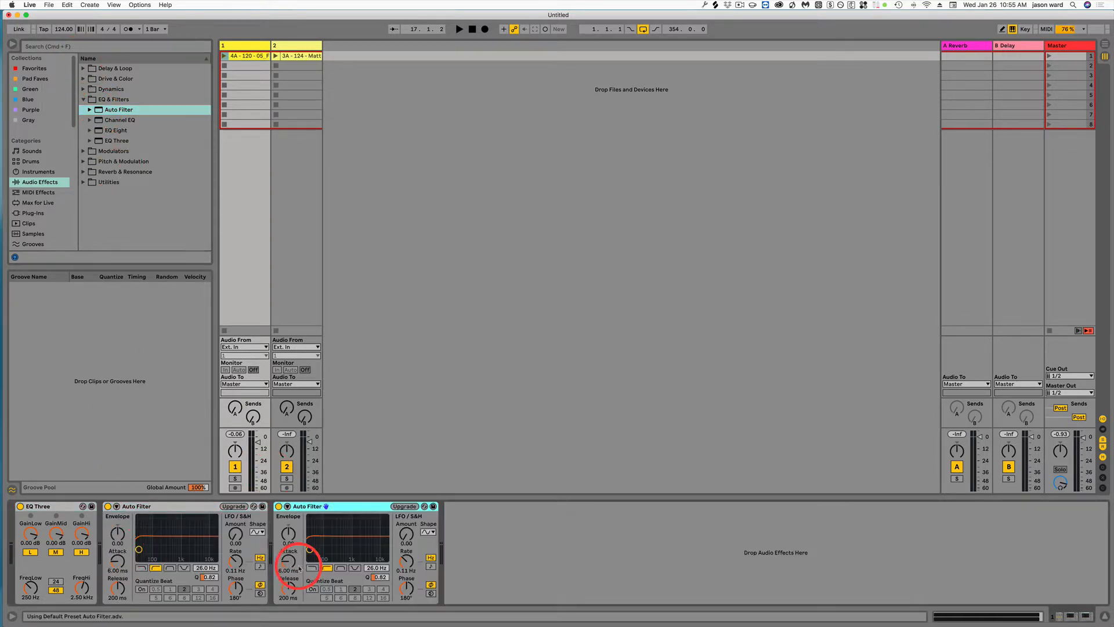
- Group the EQ Three and both Auto Filters into one Audio Effect Rack with its macro controls shown
left_click(65, 509)
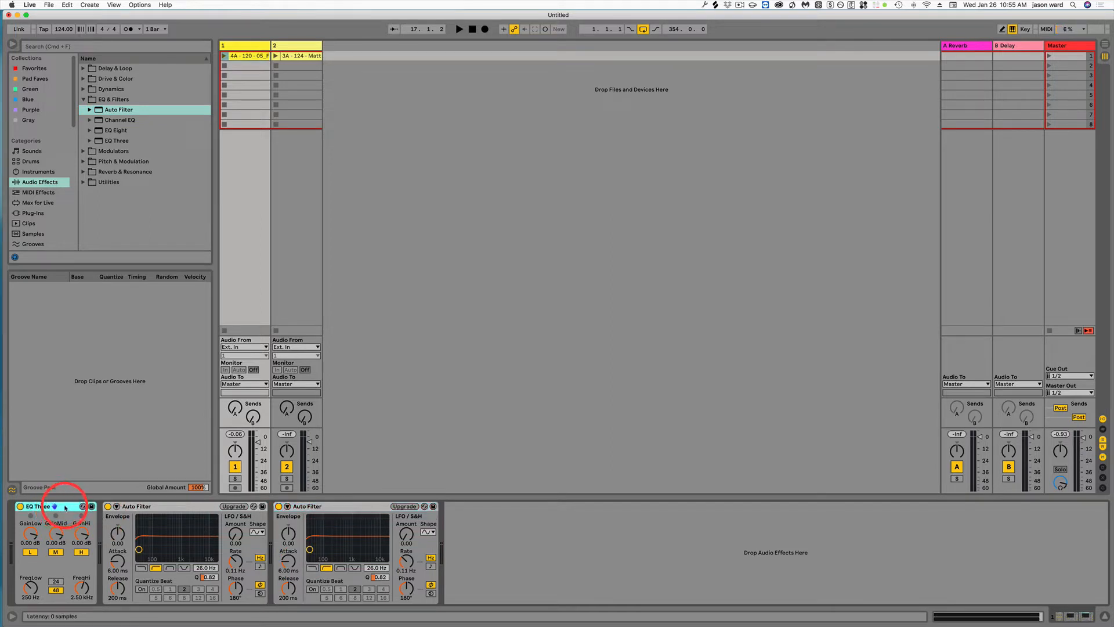
key("super+a")
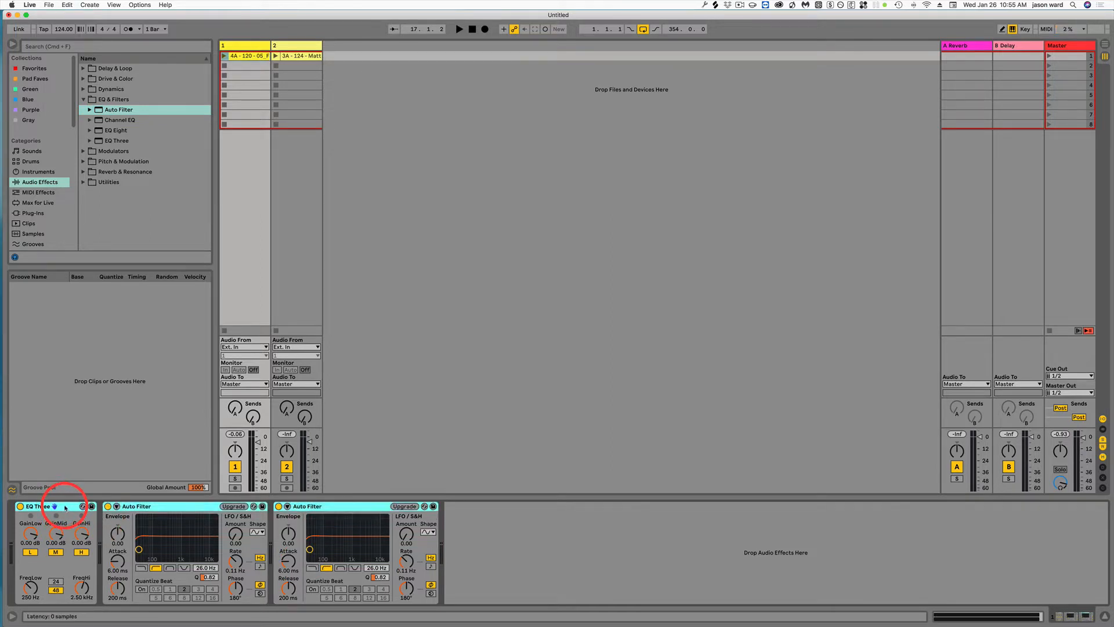
left_click(341, 513)
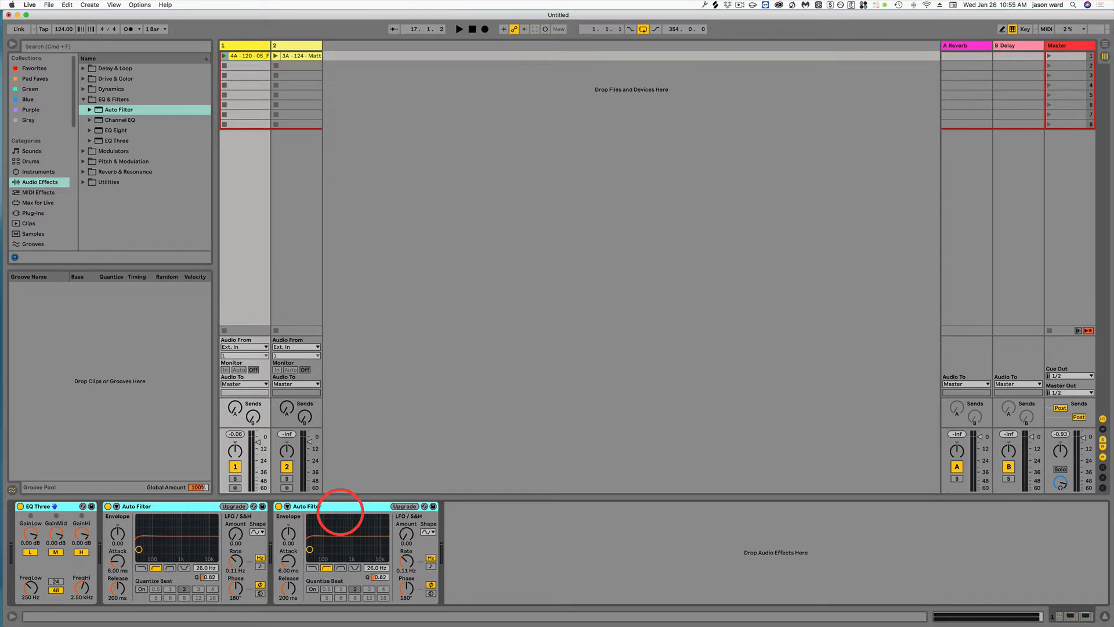
key("super+g")
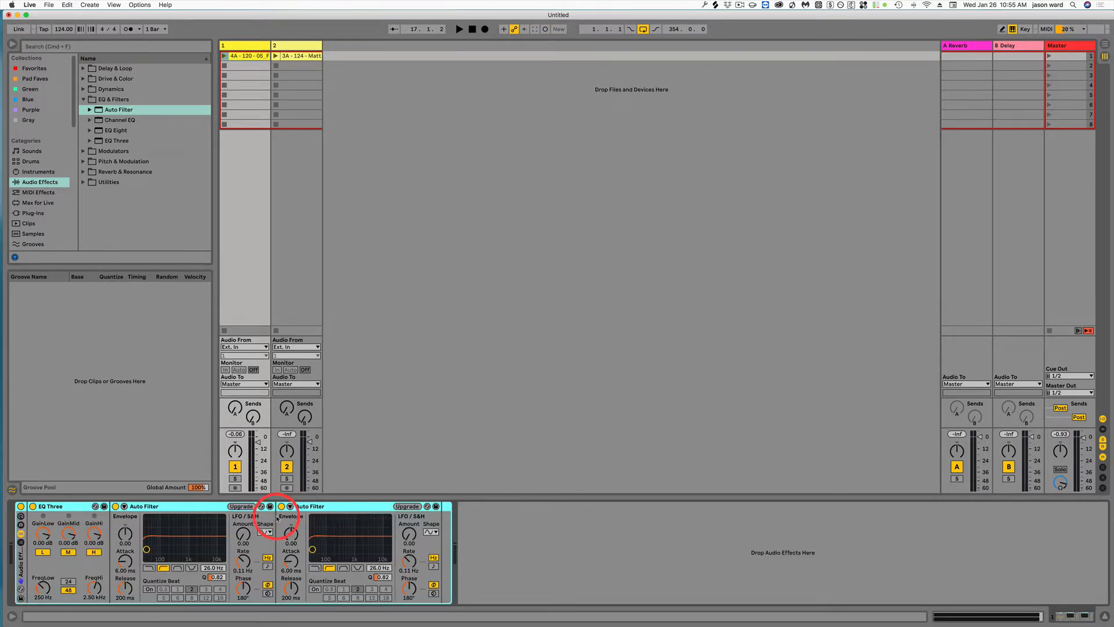
left_click(21, 516)
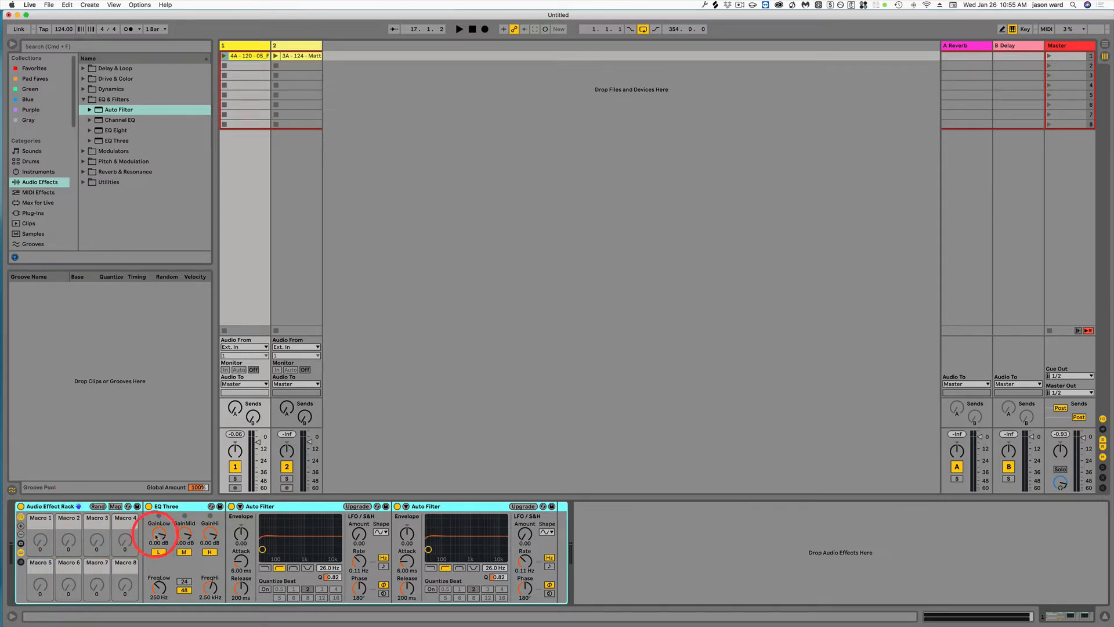
- Map EQ Three's GainLow to Macro 1, GainMid to Macro 2 and GainHi to Macro 3
right_click(162, 535)
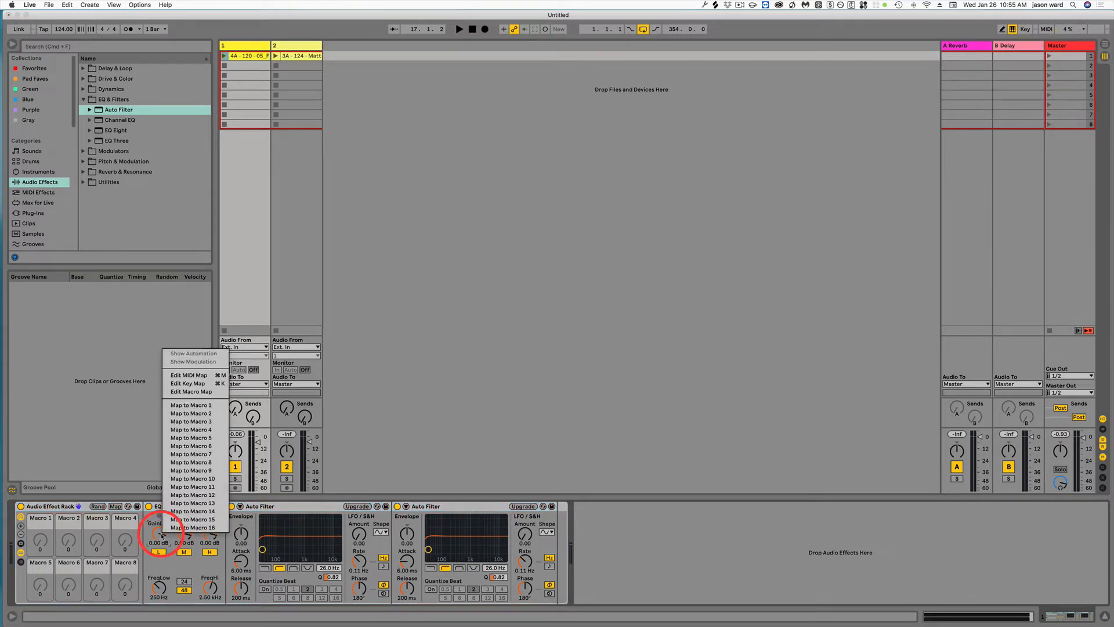
left_click(185, 406)
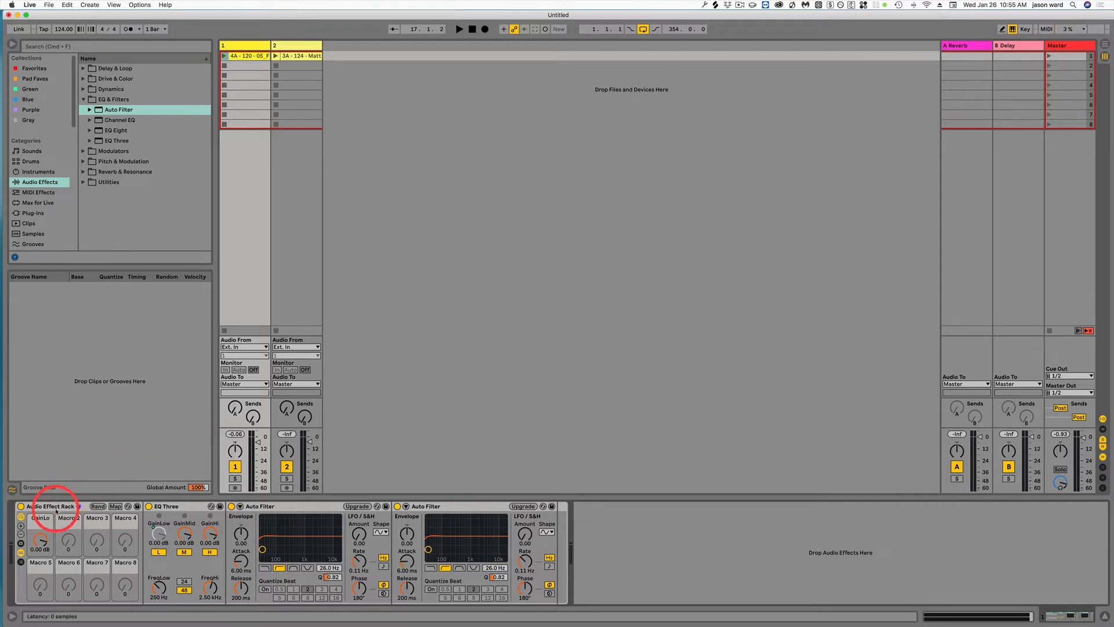
right_click(185, 534)
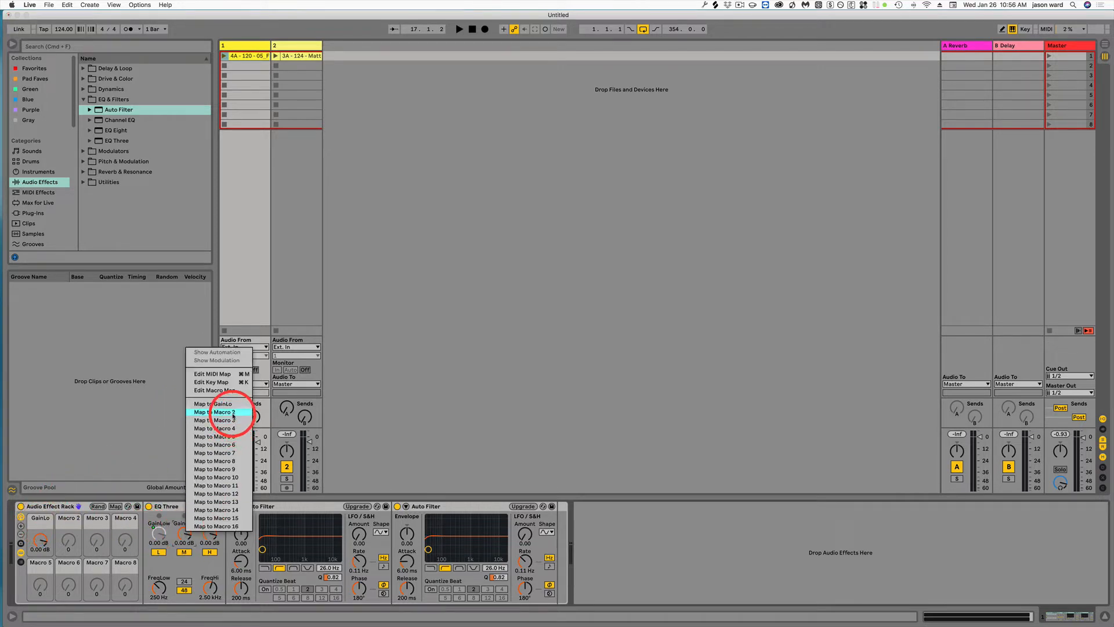
left_click(224, 412)
right_click(210, 535)
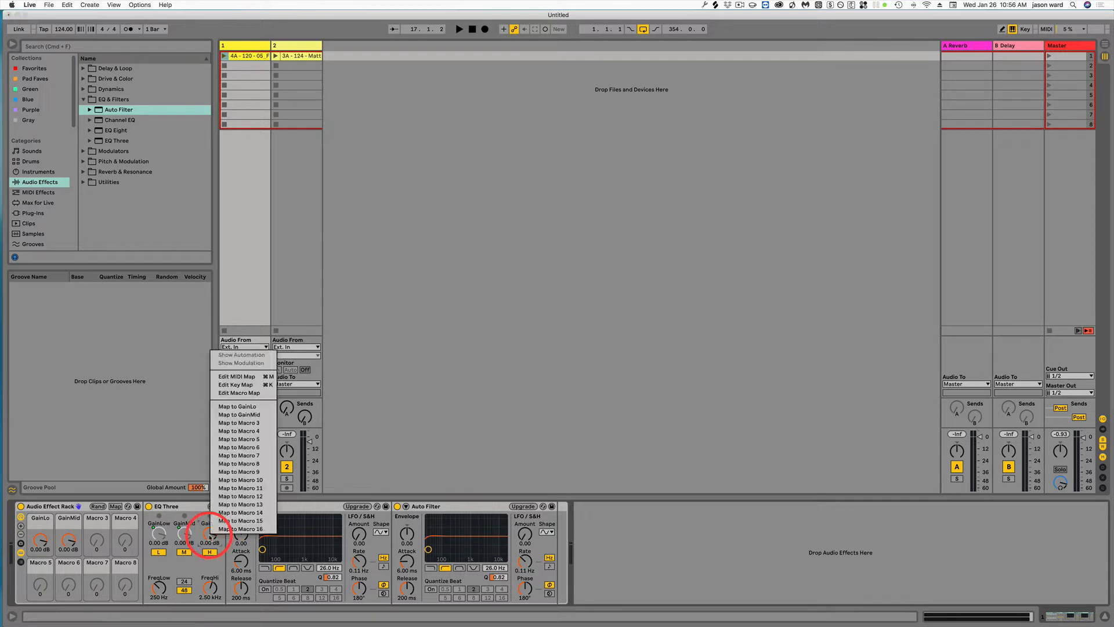
left_click(248, 423)
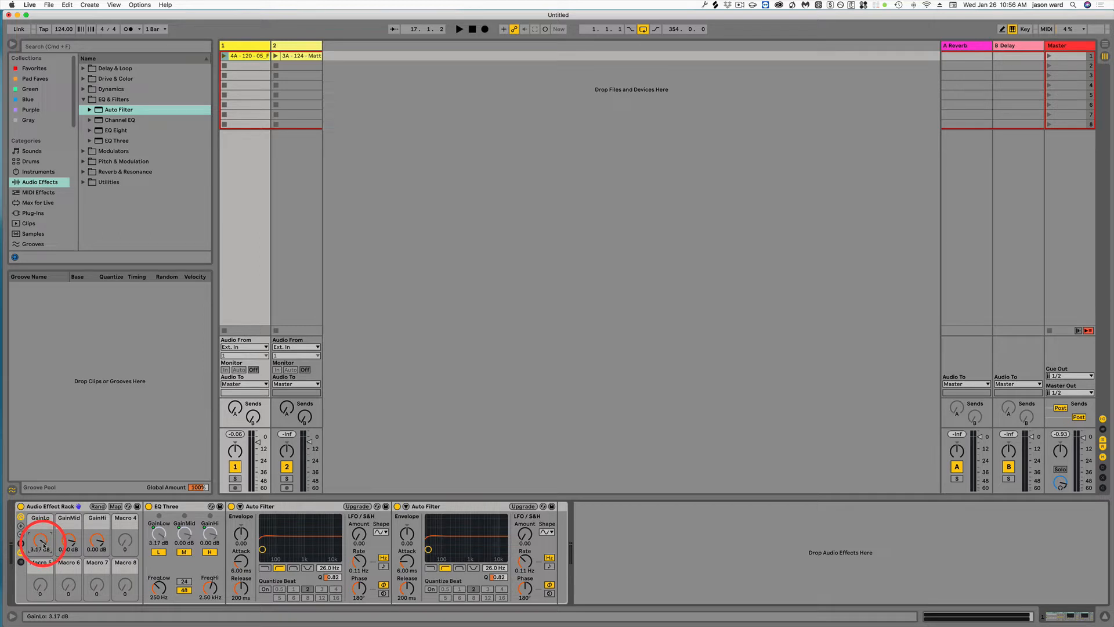
- Cap the GainHi, GainLo and GainMid macro mappings at a maximum of 0 dB and set all three gain macros to 0.00 dB
left_click_drag(44, 545, 42, 547)
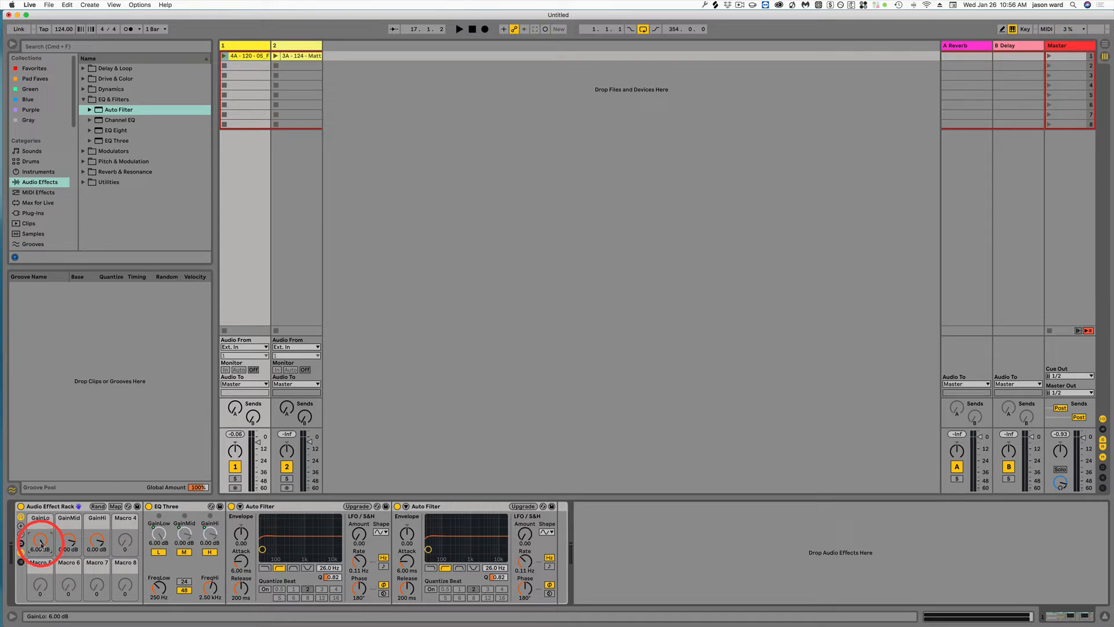
left_click(115, 506)
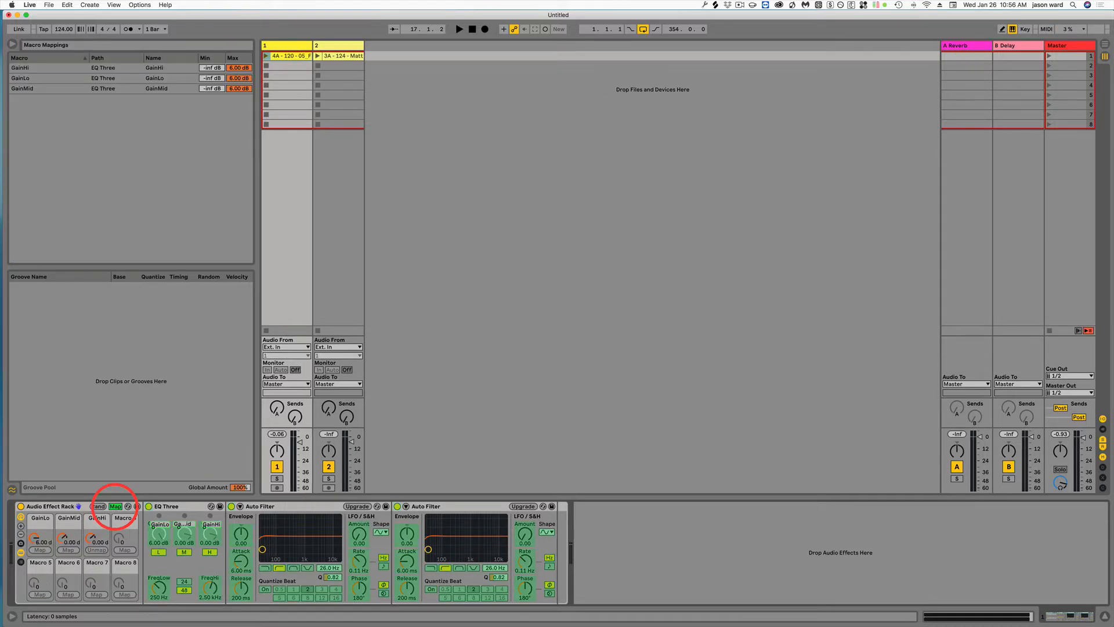
left_click(232, 69)
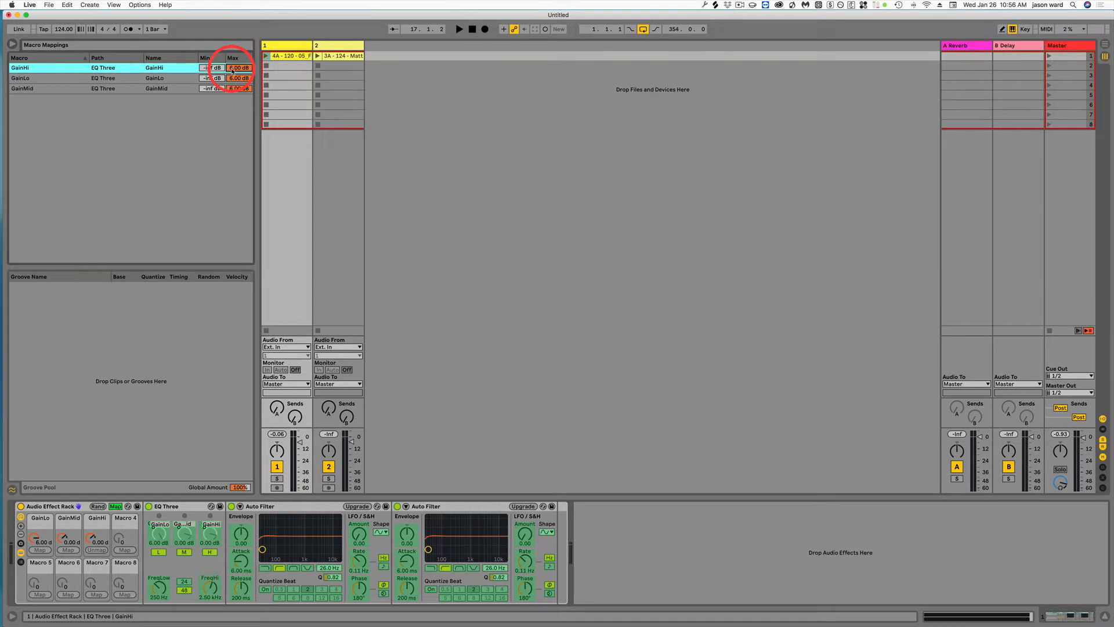
type("0")
key("Return")
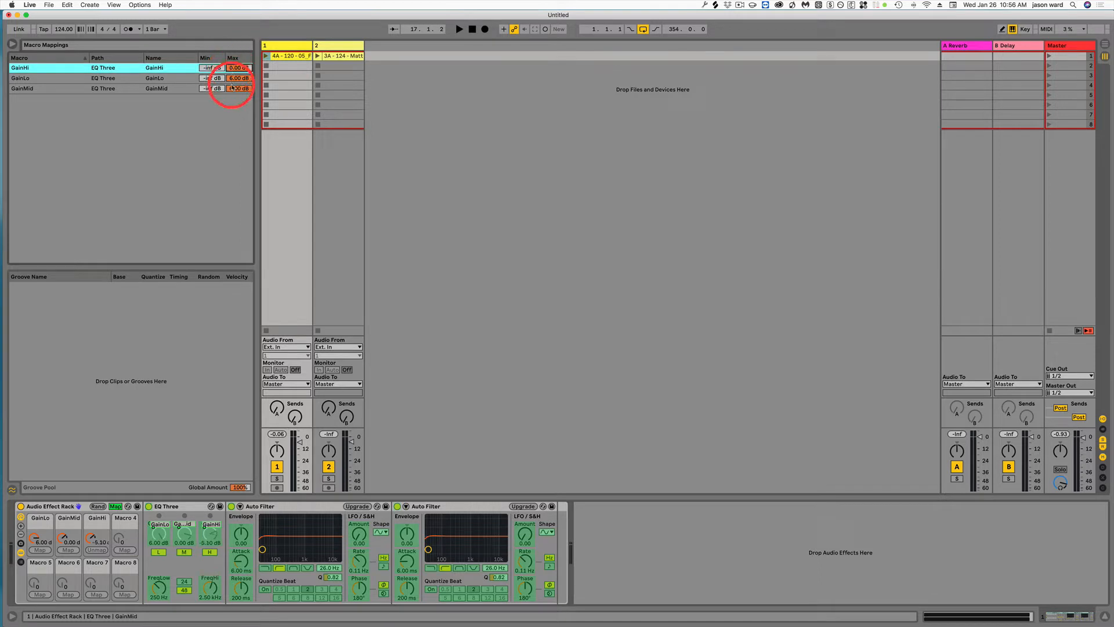
left_click(237, 79)
type("0")
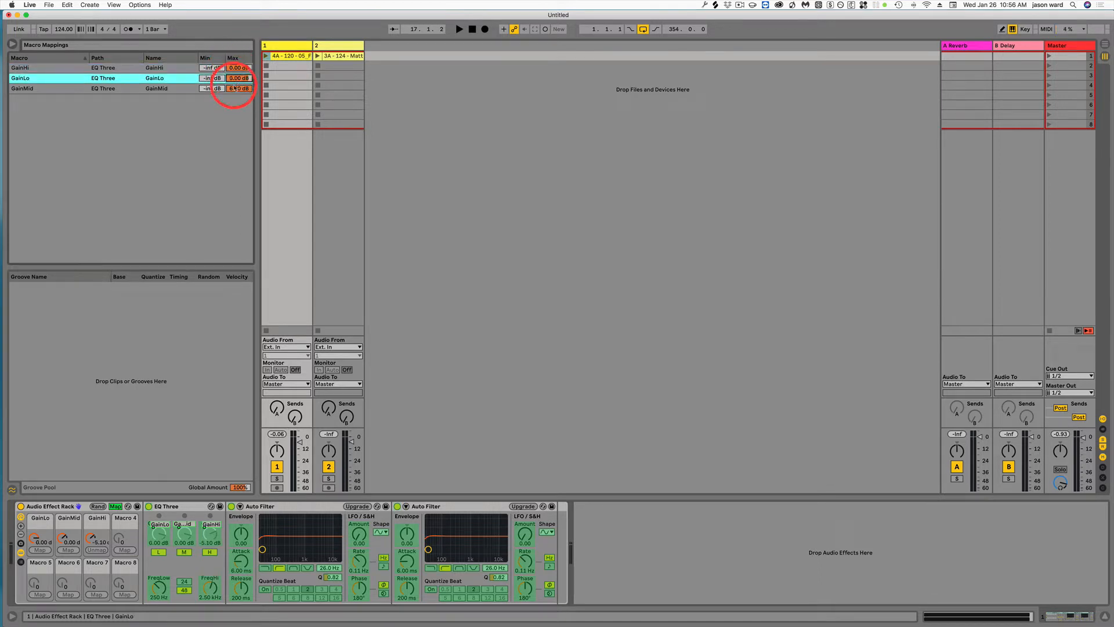
key("Return")
left_click(235, 89)
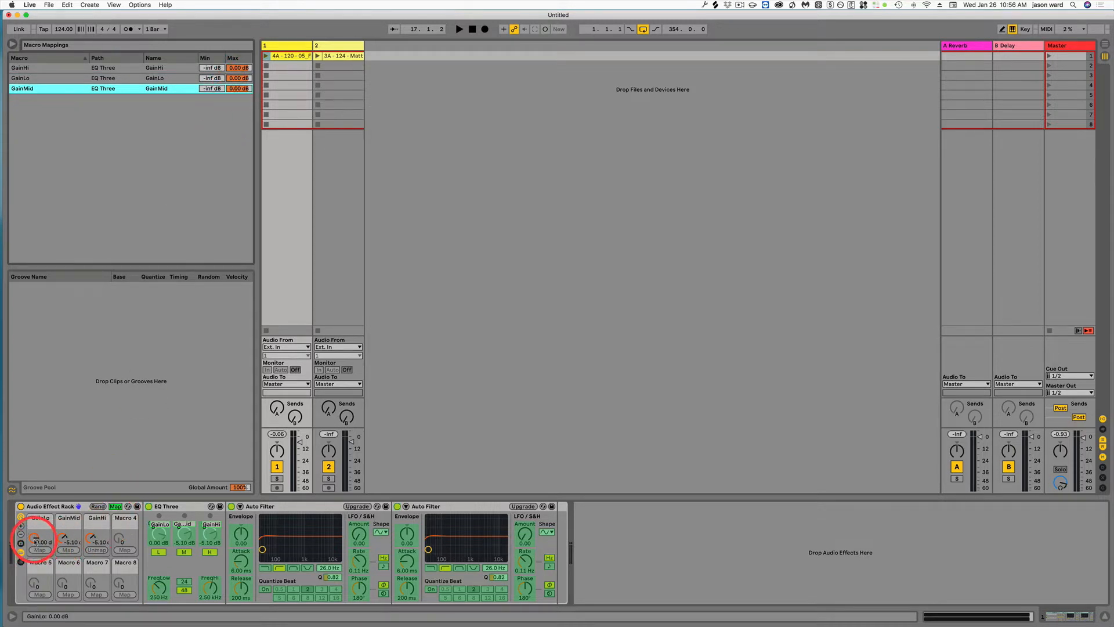
left_click_drag(33, 537, 64, 540)
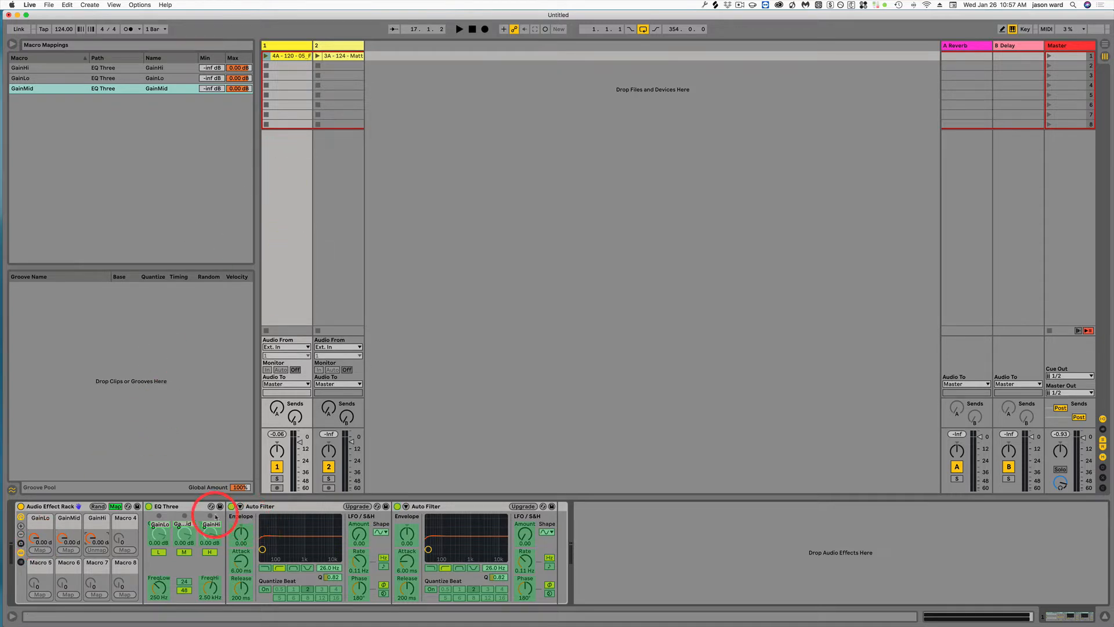
left_click(115, 506)
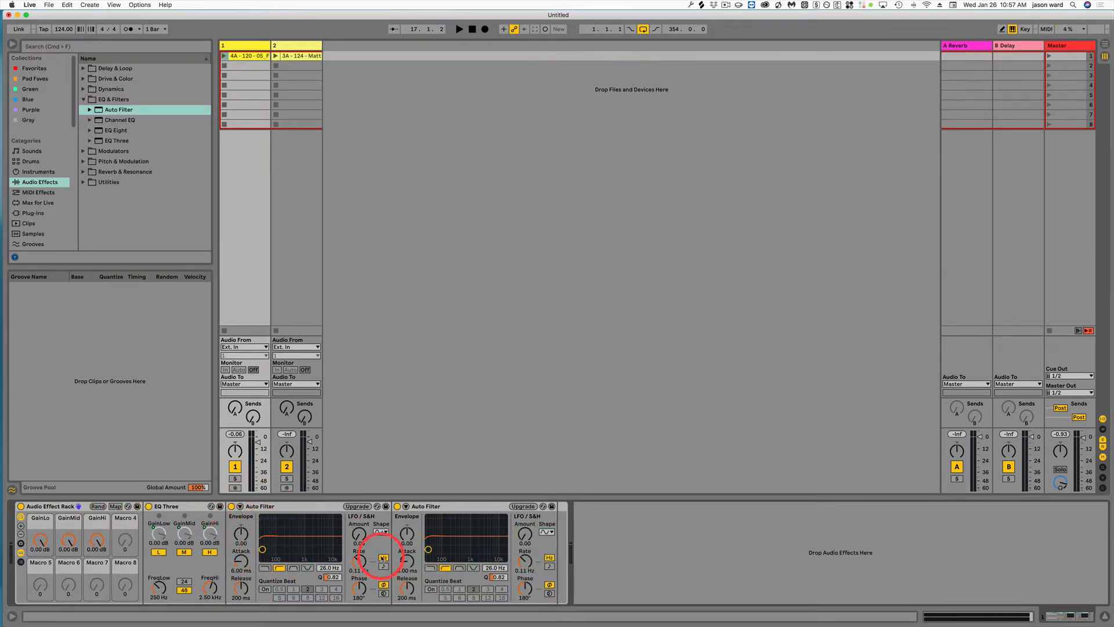
- Switch the second Auto Filter to low-pass and raise its cutoff to about 18.1 kHz
left_click(447, 506)
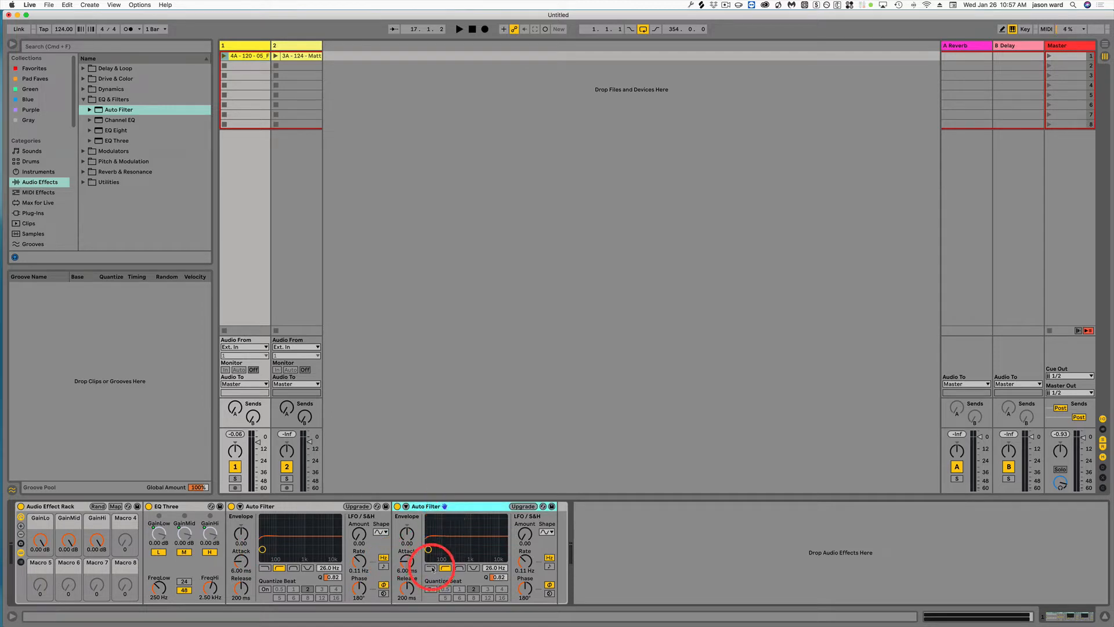
left_click(430, 567)
left_click_drag(428, 549, 505, 551)
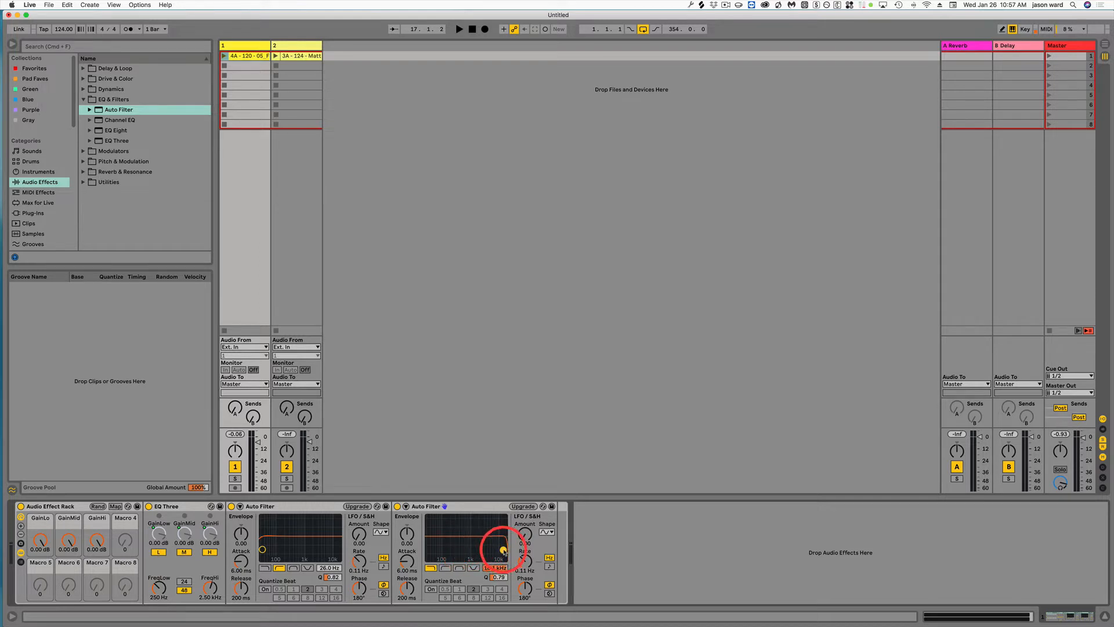
- Map both the frequency and the resonance of the first Auto Filter, the high-pass one, to Macro 5
mouse_move(262, 548)
left_mouse_down()
mouse_move(298, 552)
mouse_move(261, 549)
left_mouse_up()
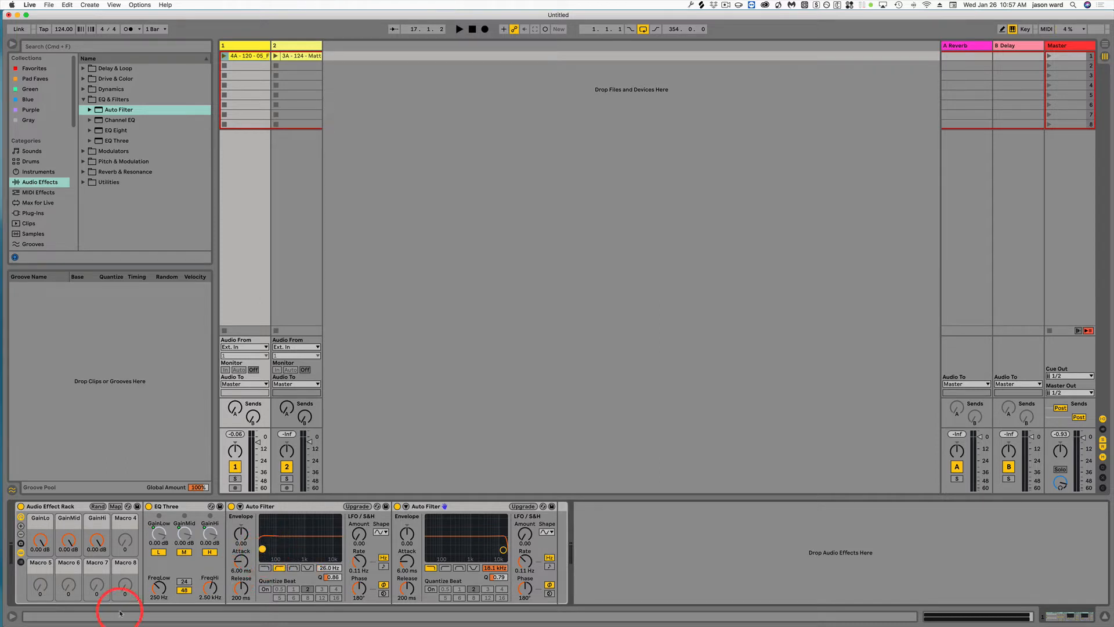
right_click(328, 569)
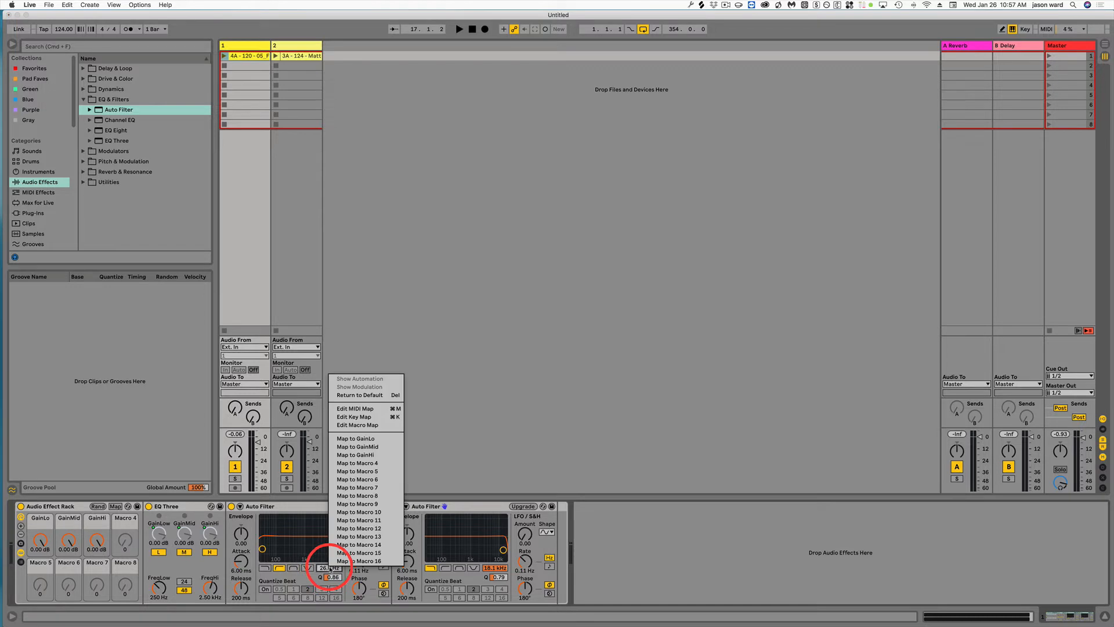
left_click(365, 471)
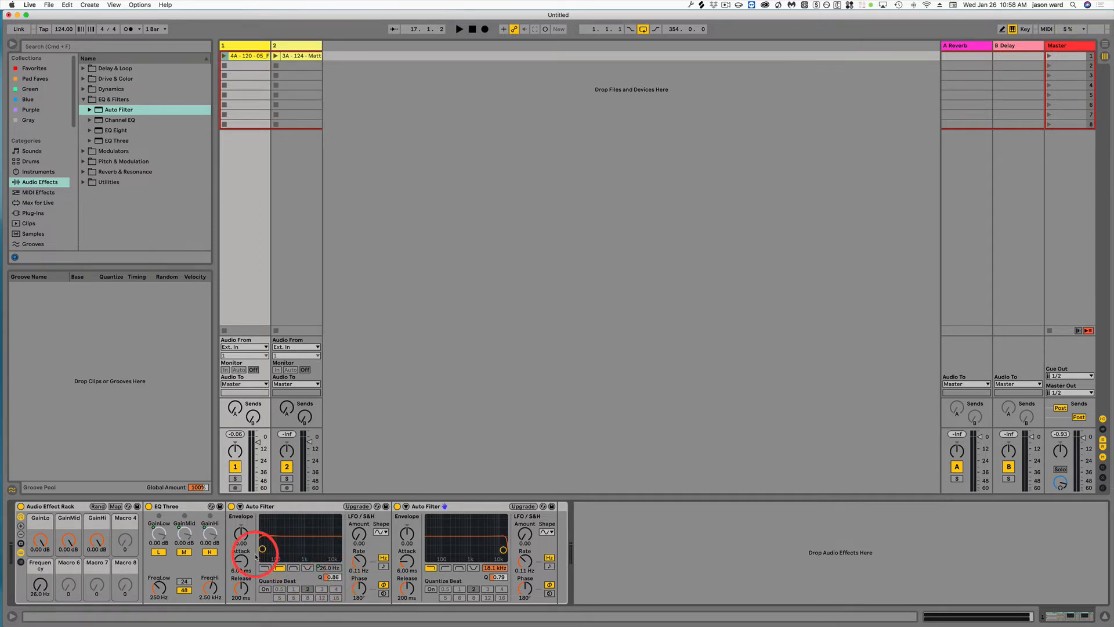
right_click(332, 577)
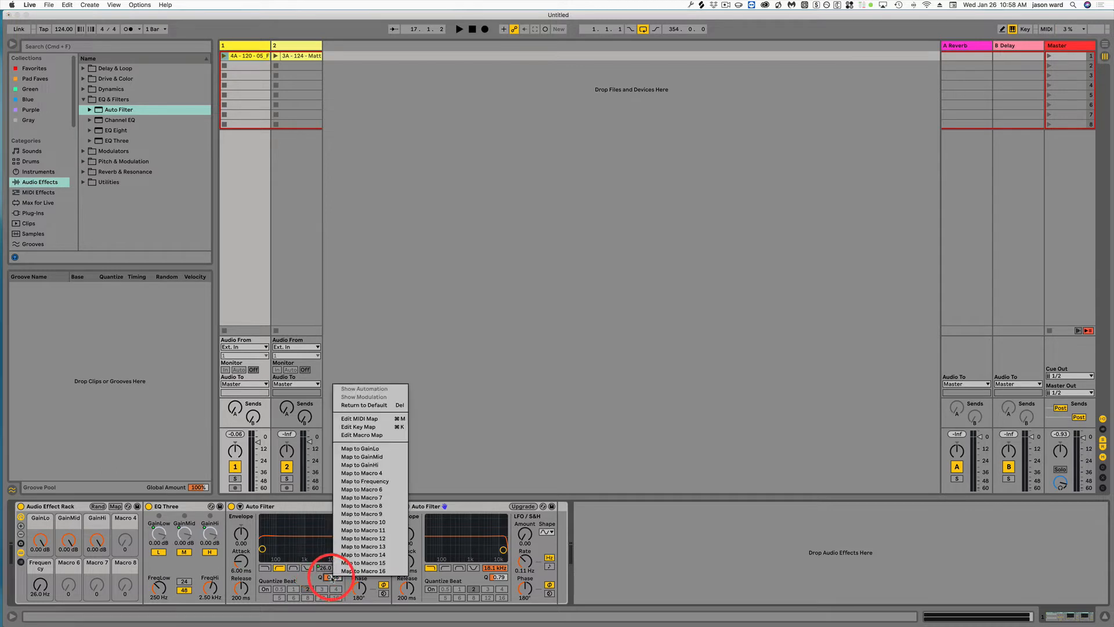
left_click(364, 481)
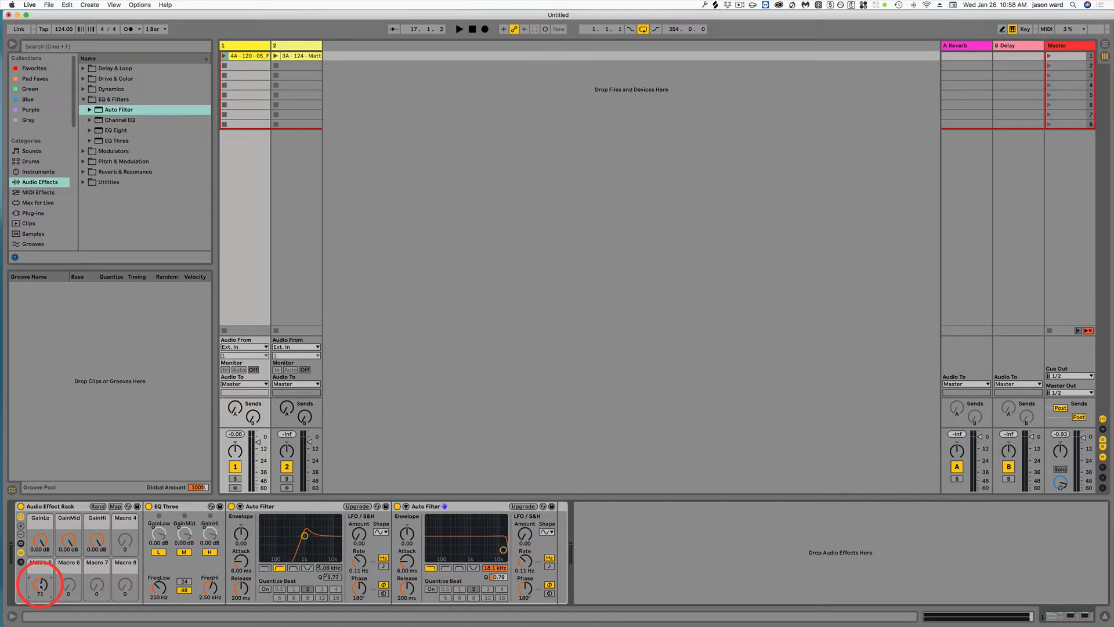
- Sweep Macro 5 up to 127 to check how it moves the high-pass filter's frequency and resonance
left_click_drag(41, 584, 39, 587)
left_click_drag(39, 583, 40, 585)
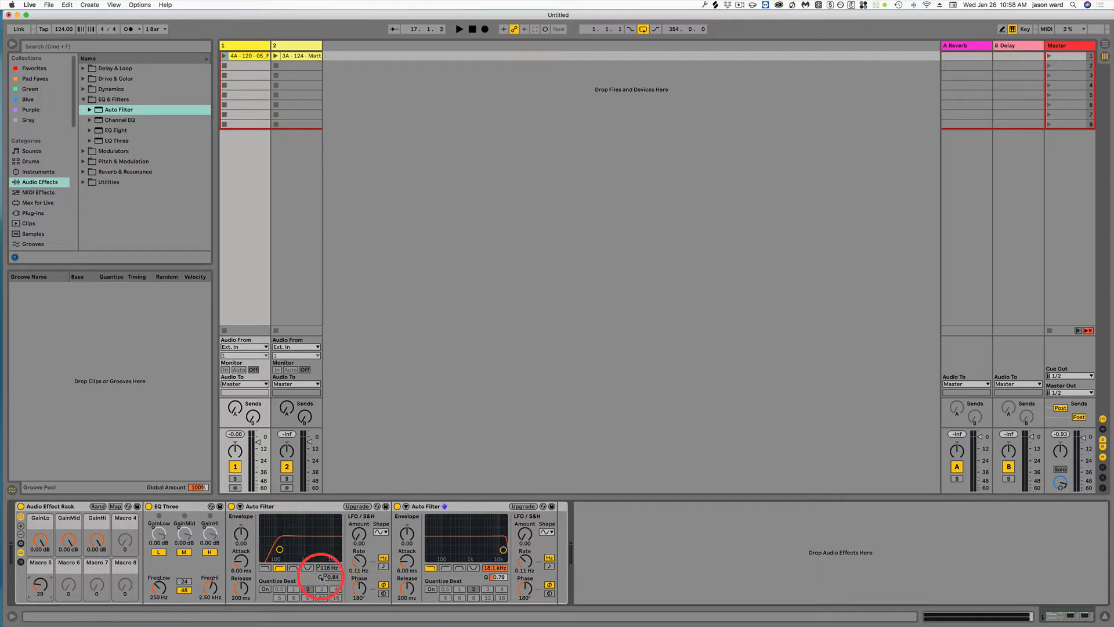
left_click_drag(44, 586, 43, 543)
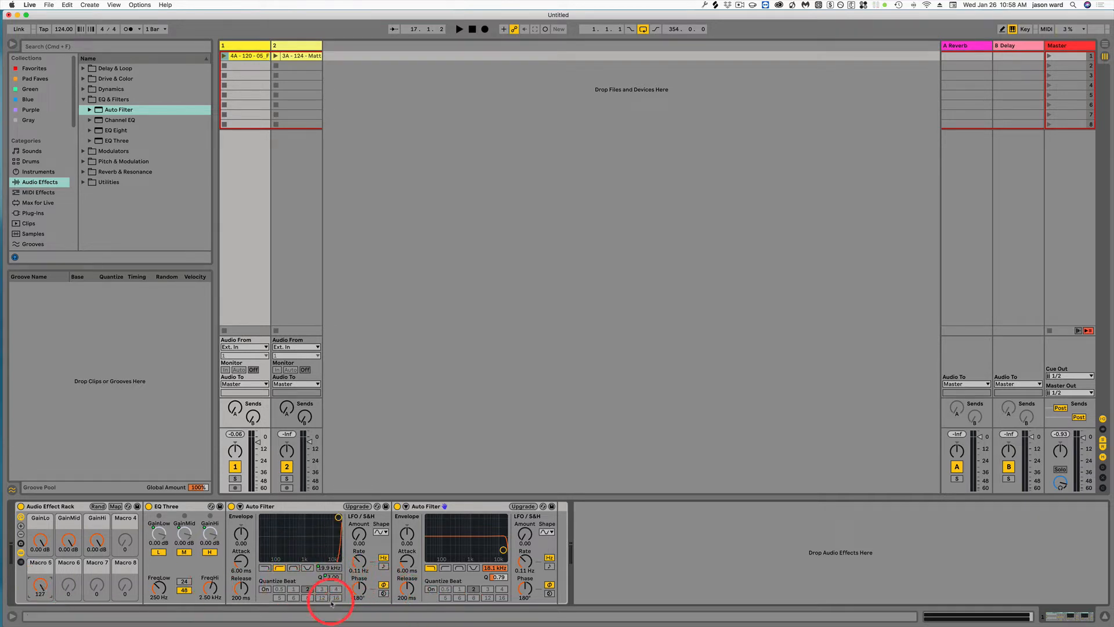
- Set the maximum of Macro 5's resonance mapping to 2.00 and turn Macro 5 down to 0
left_click(115, 506)
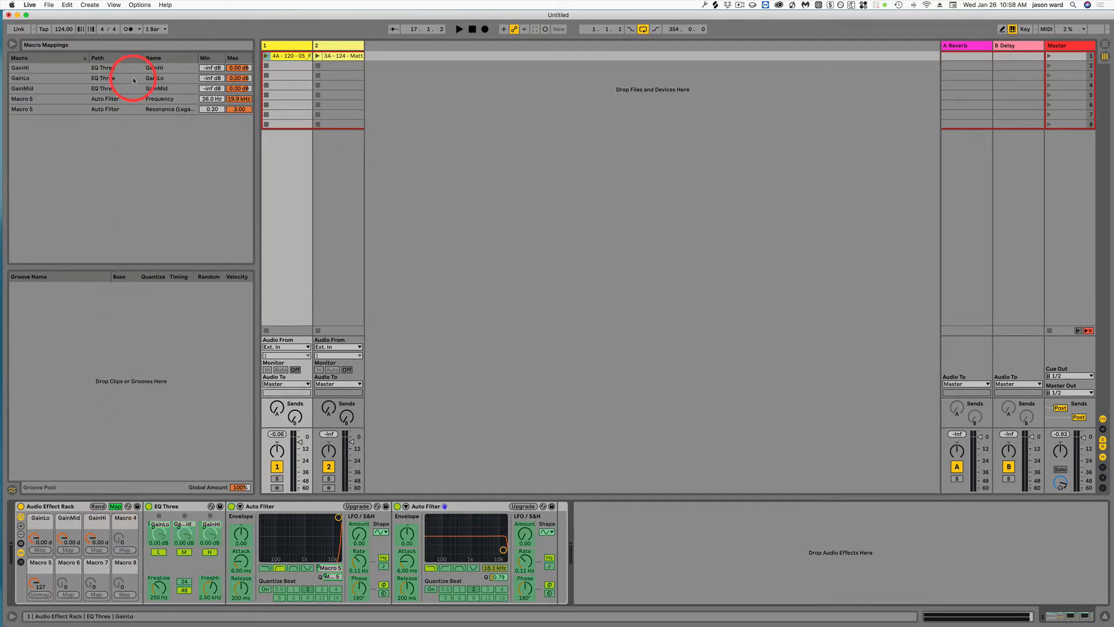
left_click(237, 111)
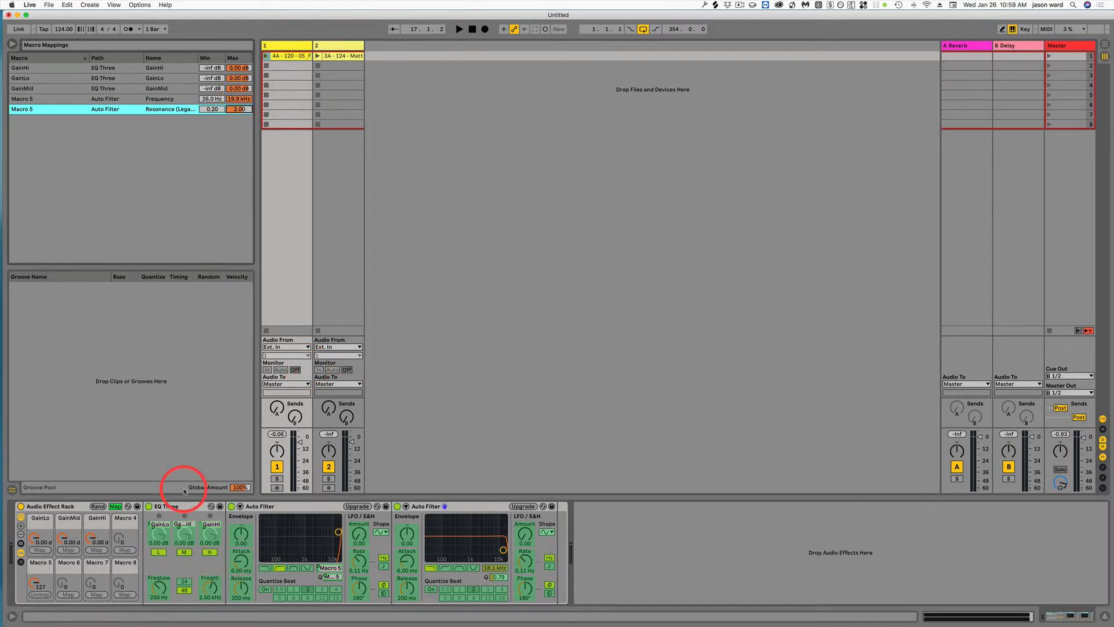
left_click(116, 506)
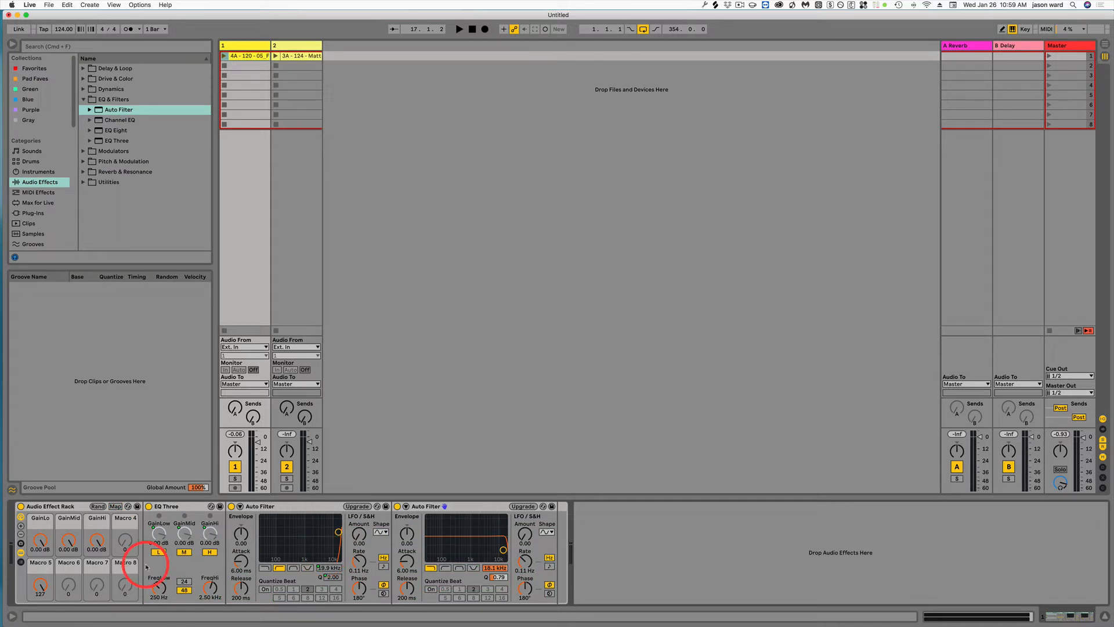
left_click_drag(40, 586, 40, 585)
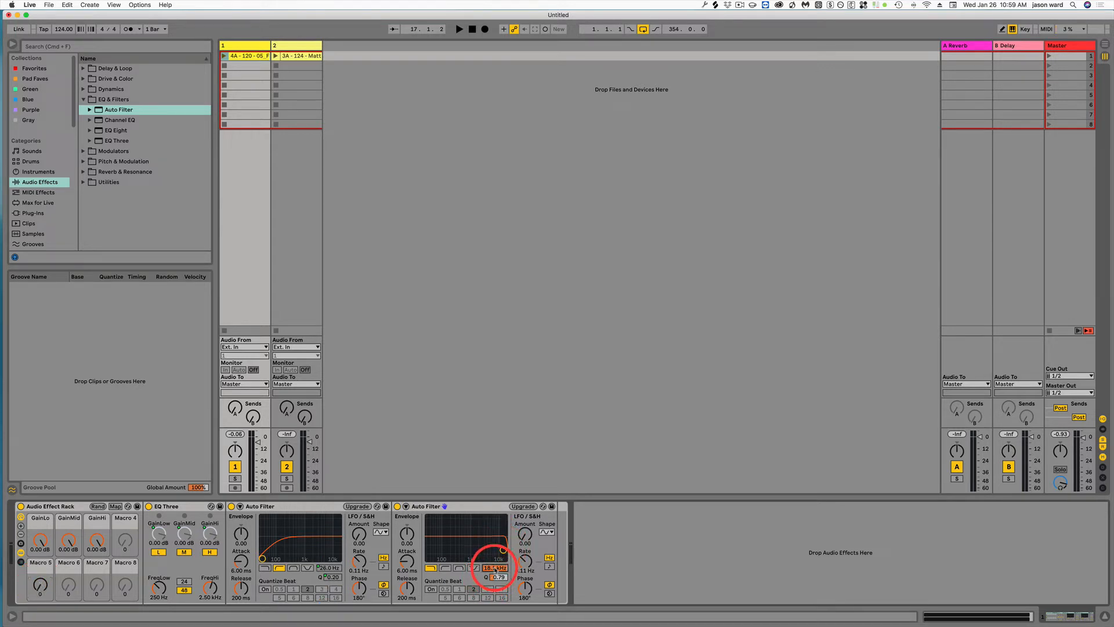
- Map the second Auto Filter's frequency to Macro 6 and turn that macro down to 26.0 Hz
right_click(494, 569)
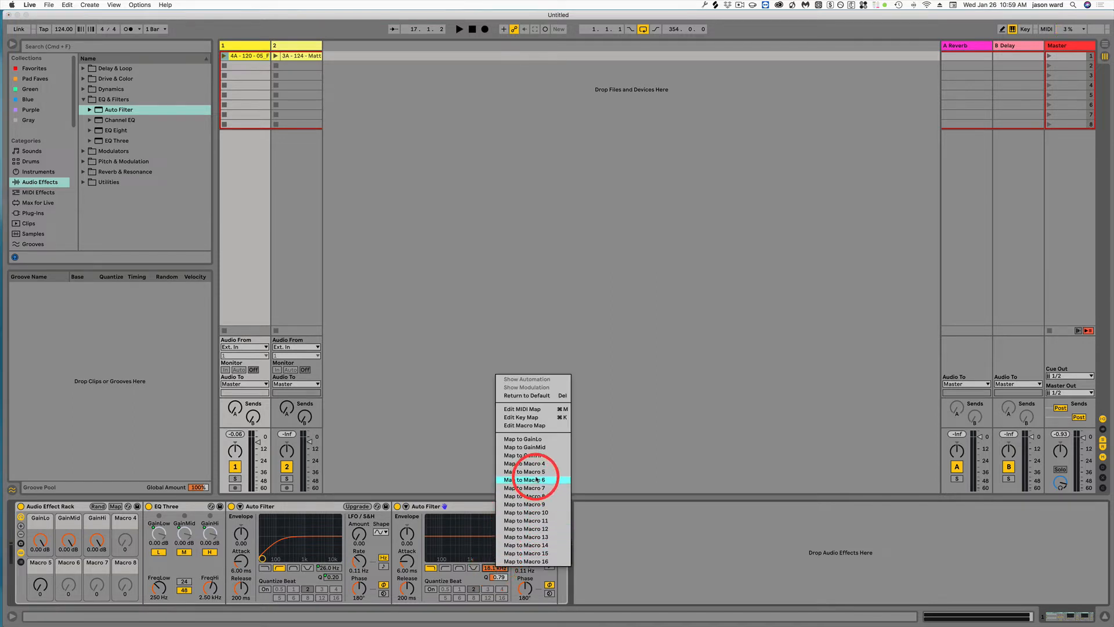
left_click(537, 480)
left_click_drag(67, 586, 73, 601)
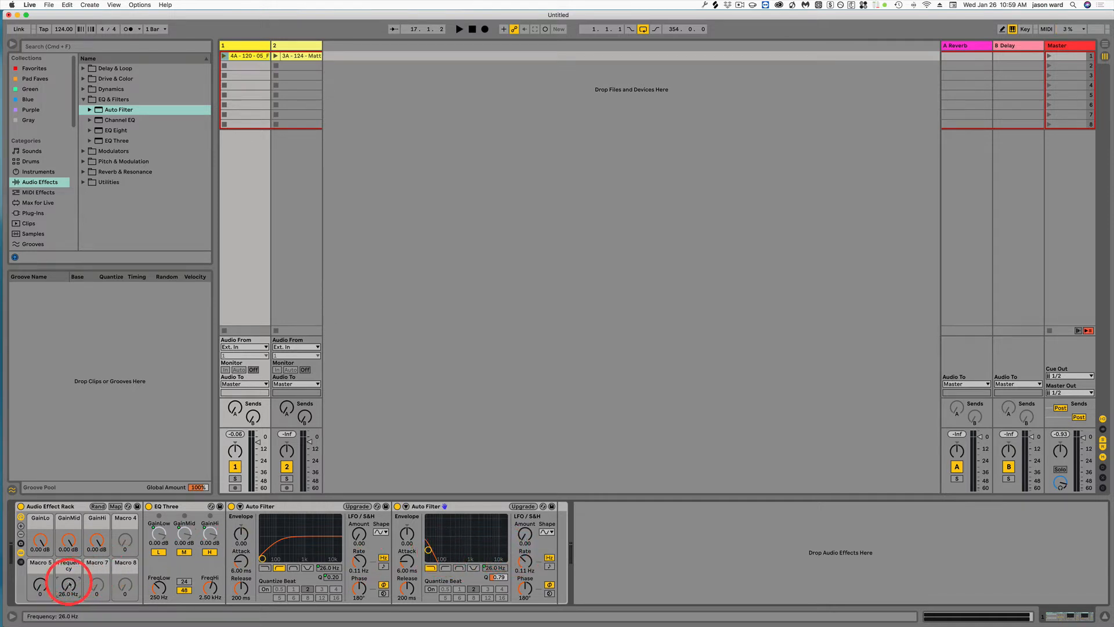
- Invert Macro 6's frequency mapping with a minimum of 19.9 kHz and maximum of 29.0 Hz, and sweep the macro to check it
left_click_drag(69, 585, 70, 585)
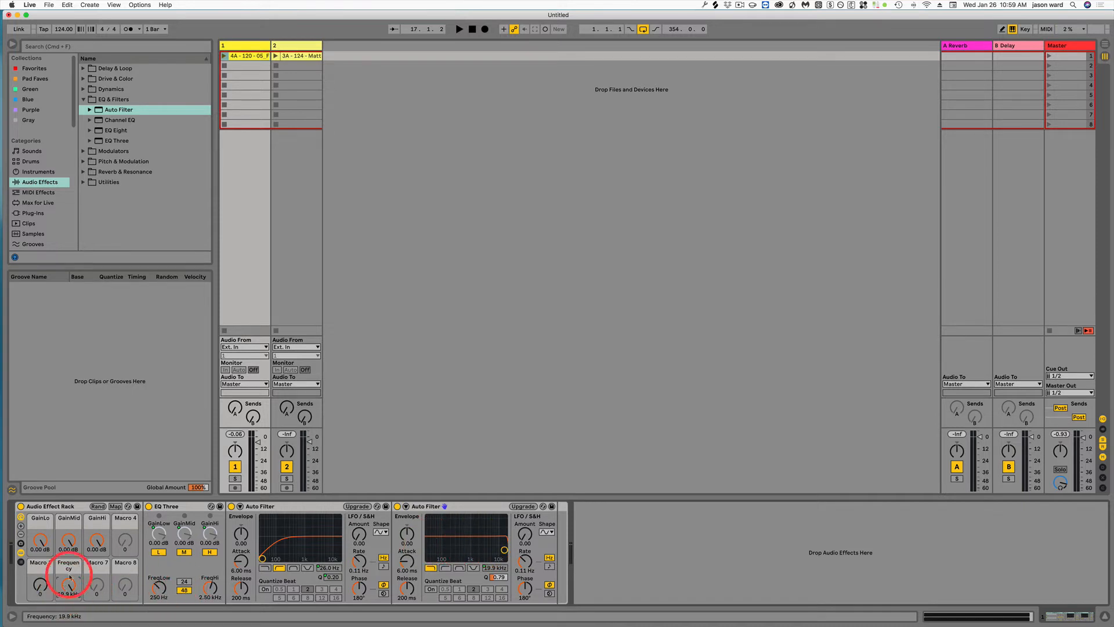
left_click(115, 506)
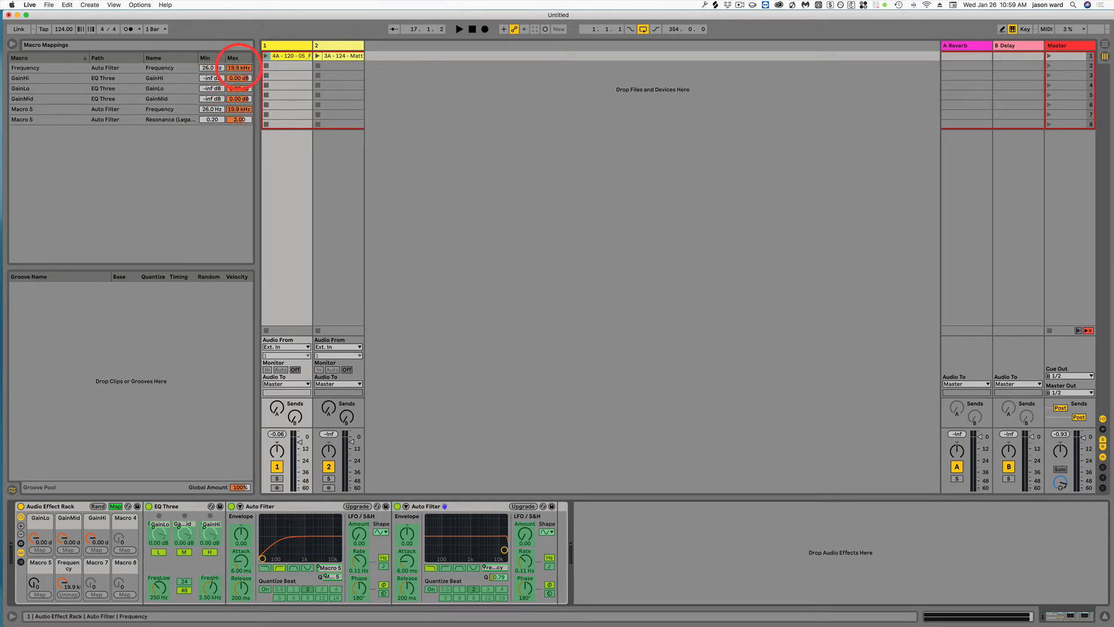
left_click(239, 68)
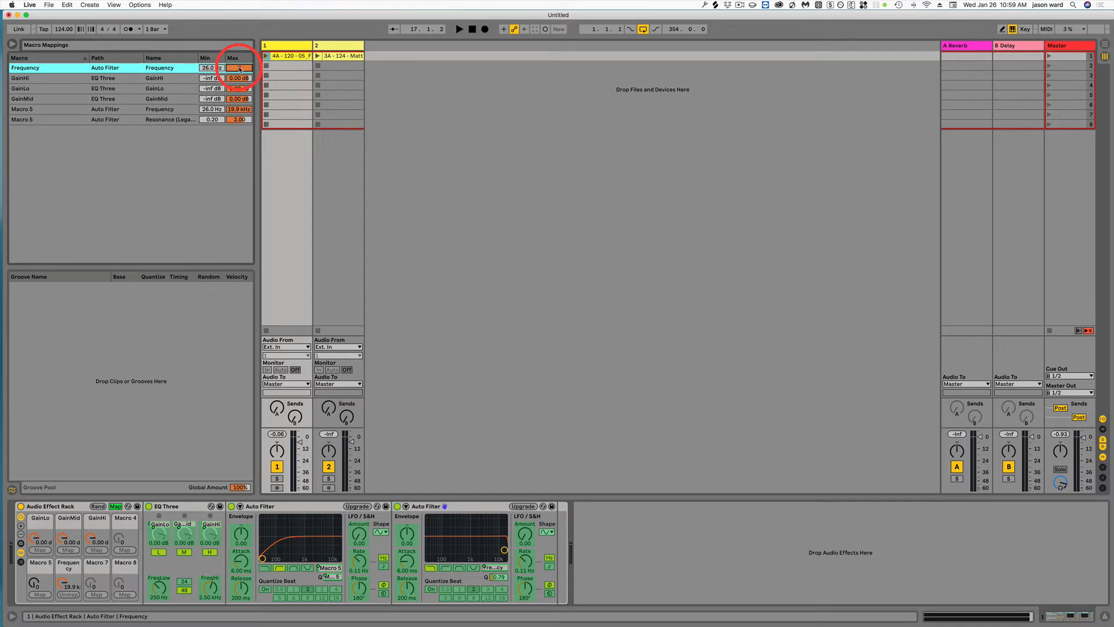
key("Return")
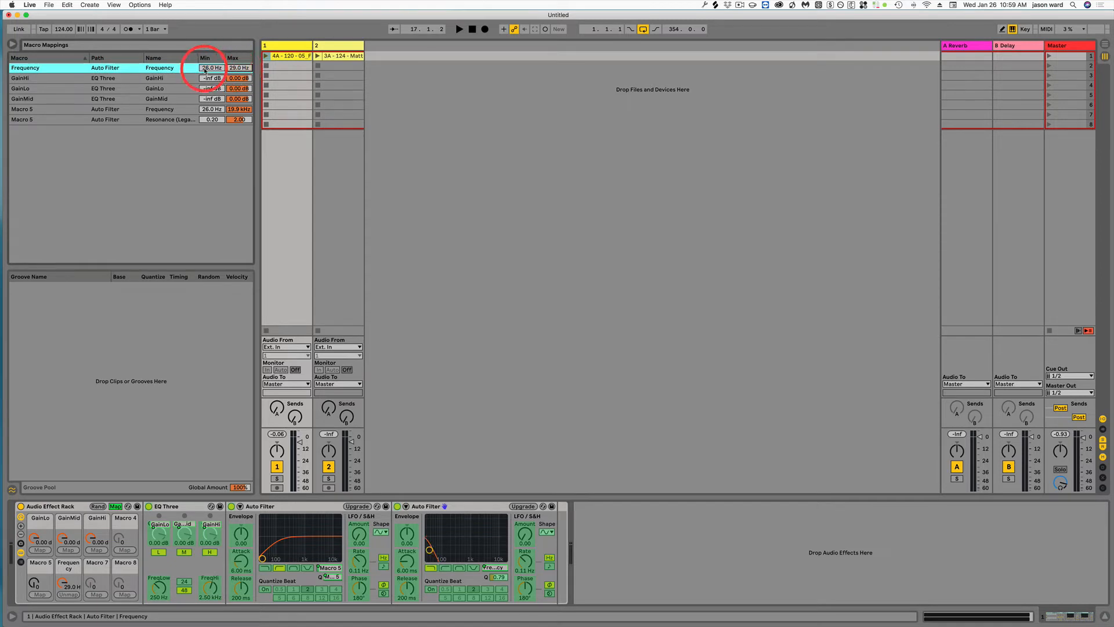
left_click(204, 68)
key("Return")
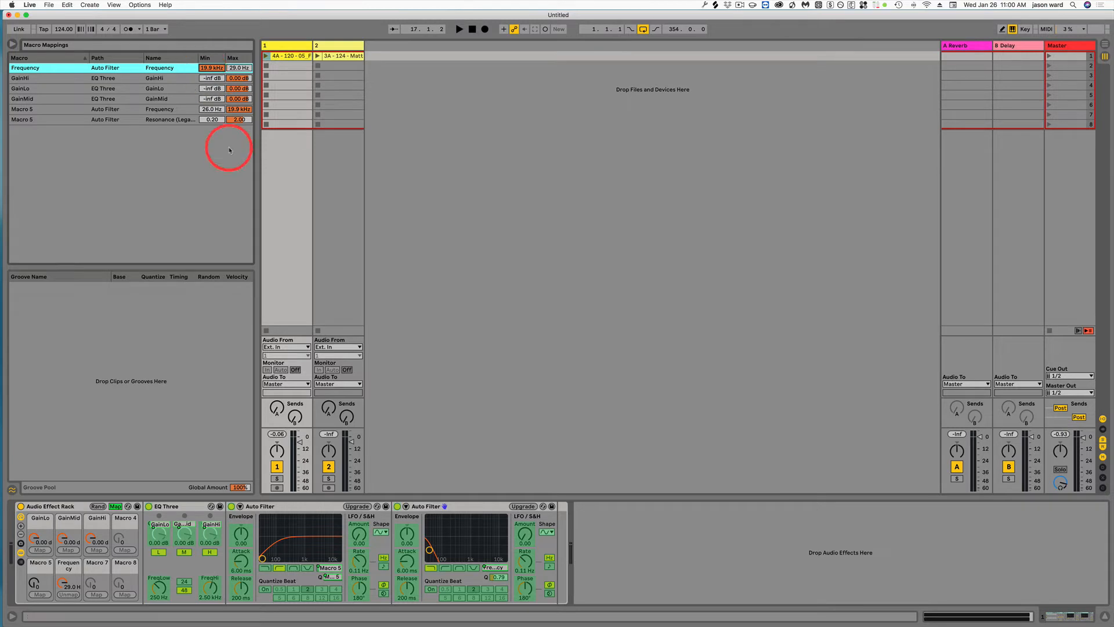
left_click(116, 506)
left_click_drag(67, 590, 66, 545)
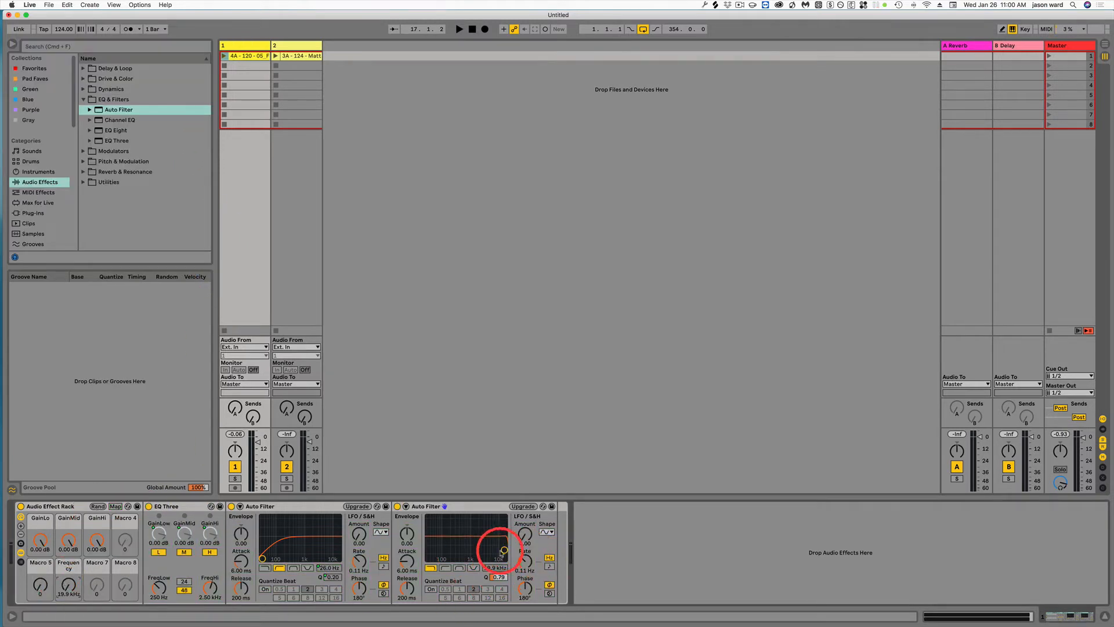
mouse_move(68, 590)
left_mouse_down()
mouse_move(69, 603)
mouse_move(70, 575)
left_mouse_up()
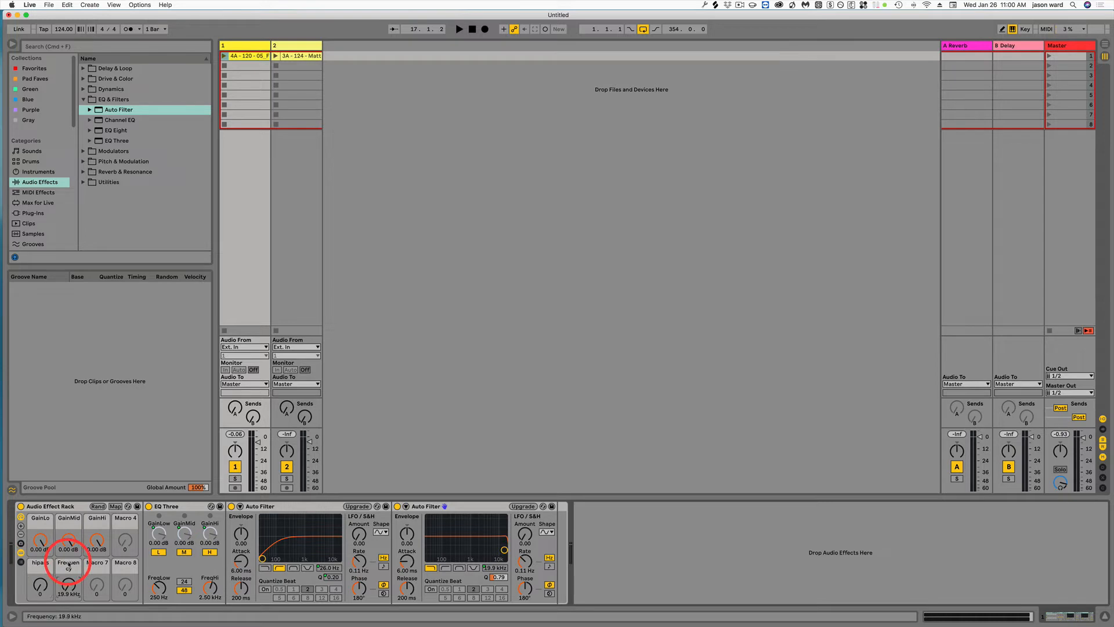
- Rename Macro 5 as hipass and Macro 6 as lowpass
key("super+r")
type("low")
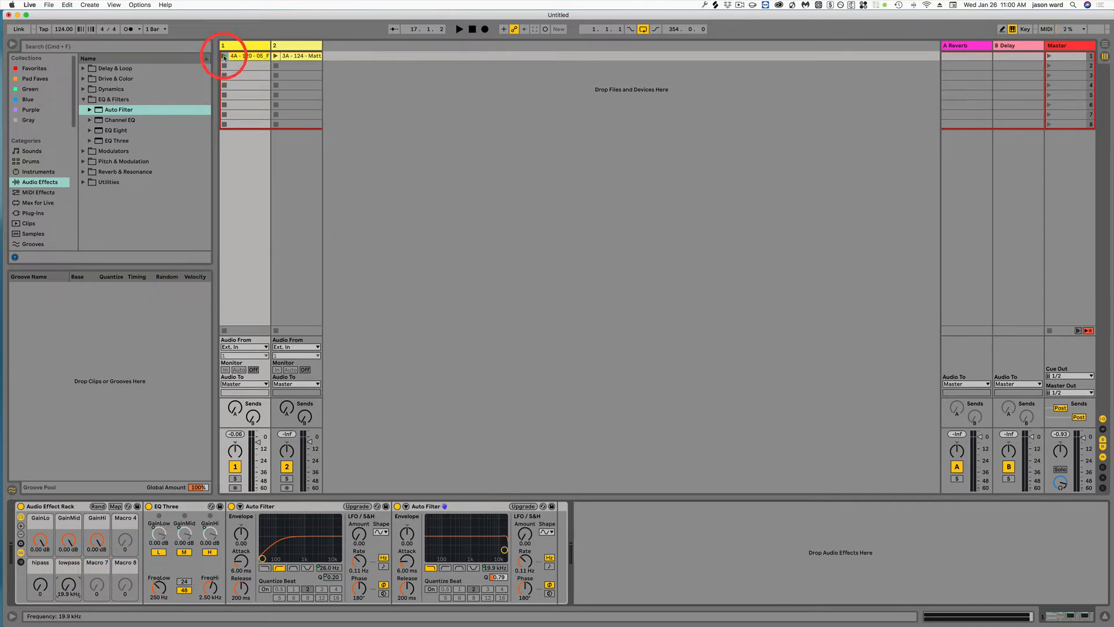
- Play track 1's clip, audition the EQ gain, hipass and lowpass macros, and stop the playback and the clip
left_click(225, 57)
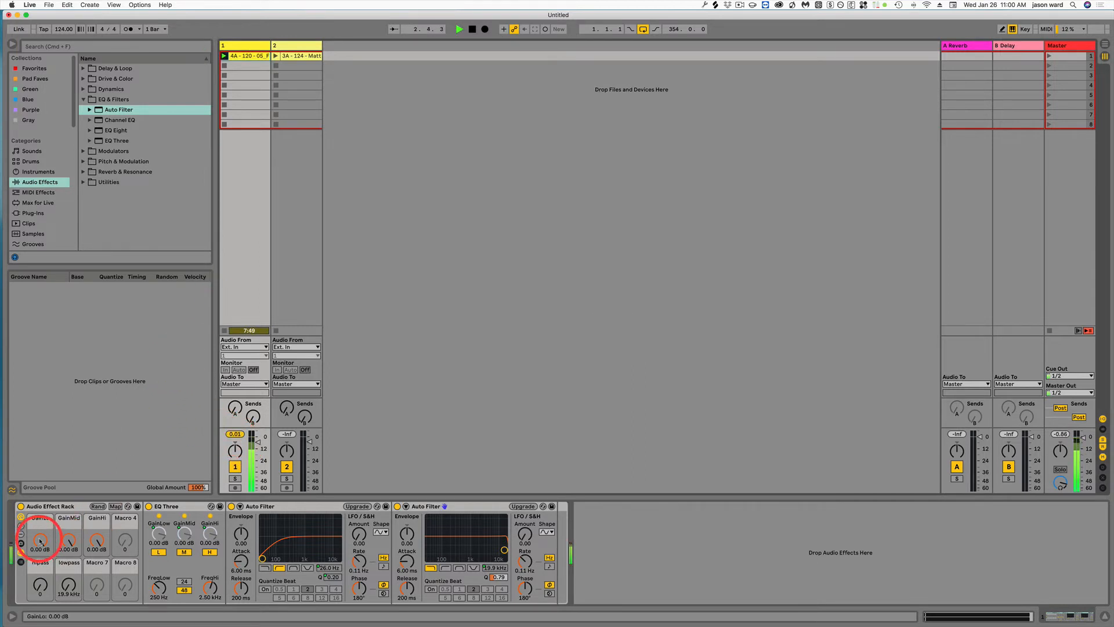
left_click_drag(40, 542, 41, 580)
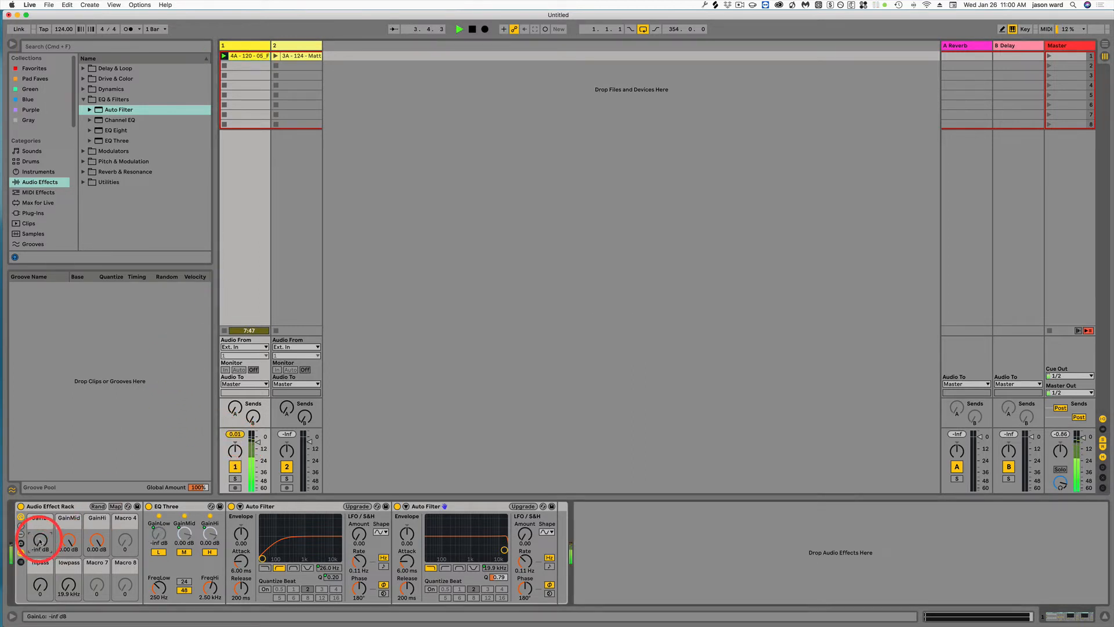
left_click_drag(40, 541, 40, 539)
left_click_drag(40, 542, 96, 534)
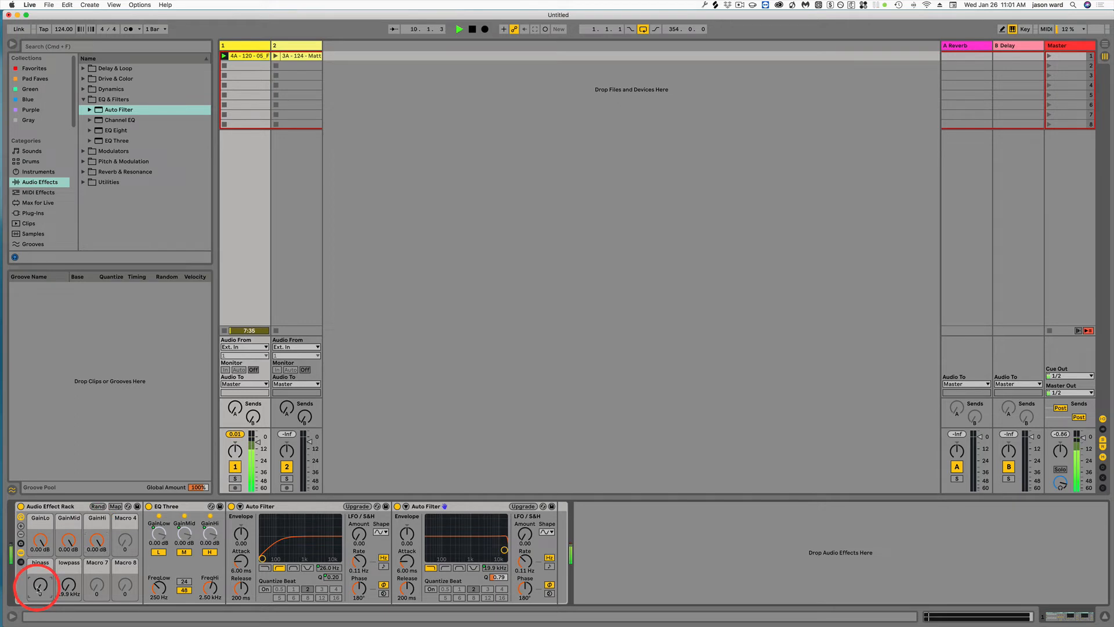
left_click_drag(39, 589, 67, 586)
key("space")
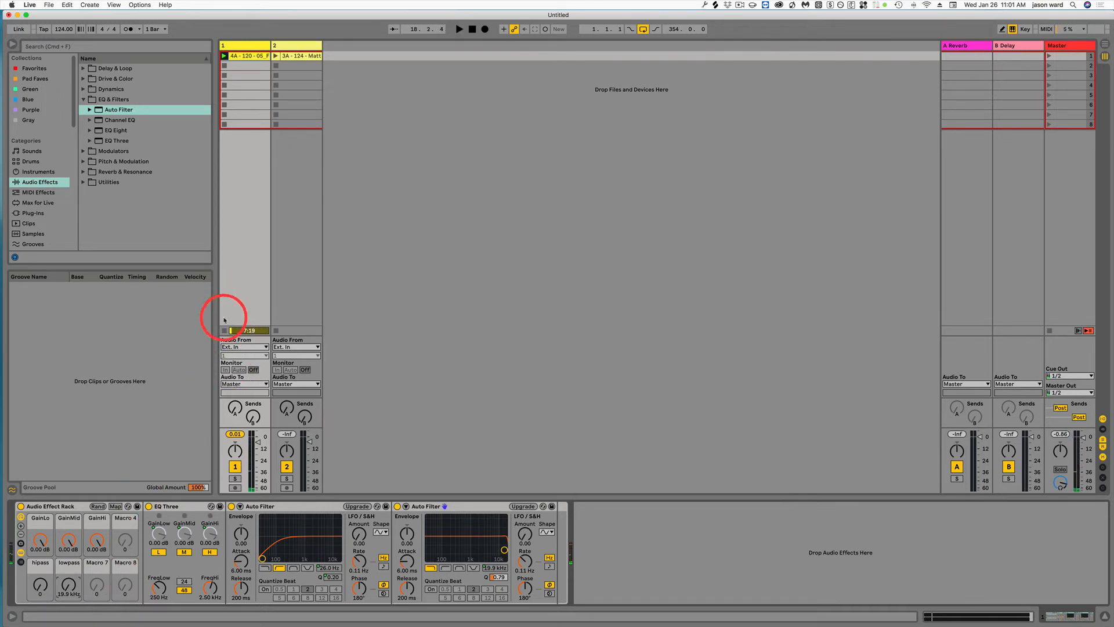
left_click(223, 330)
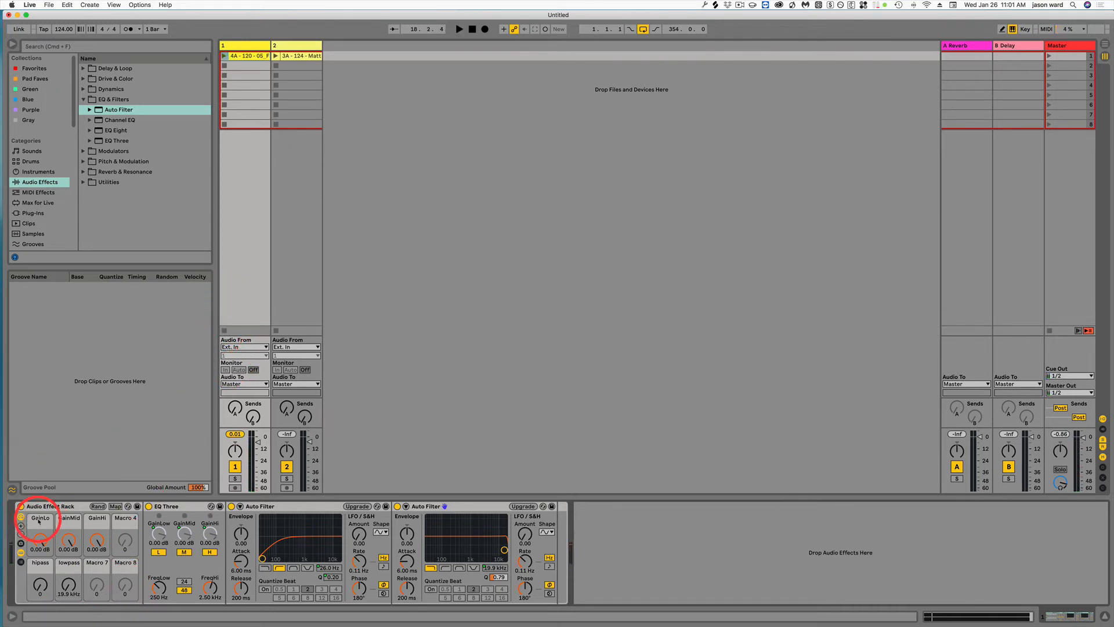
- Color the GainLo macro pink, the GainMid macro red and the GainHi macro orange
right_click(45, 523)
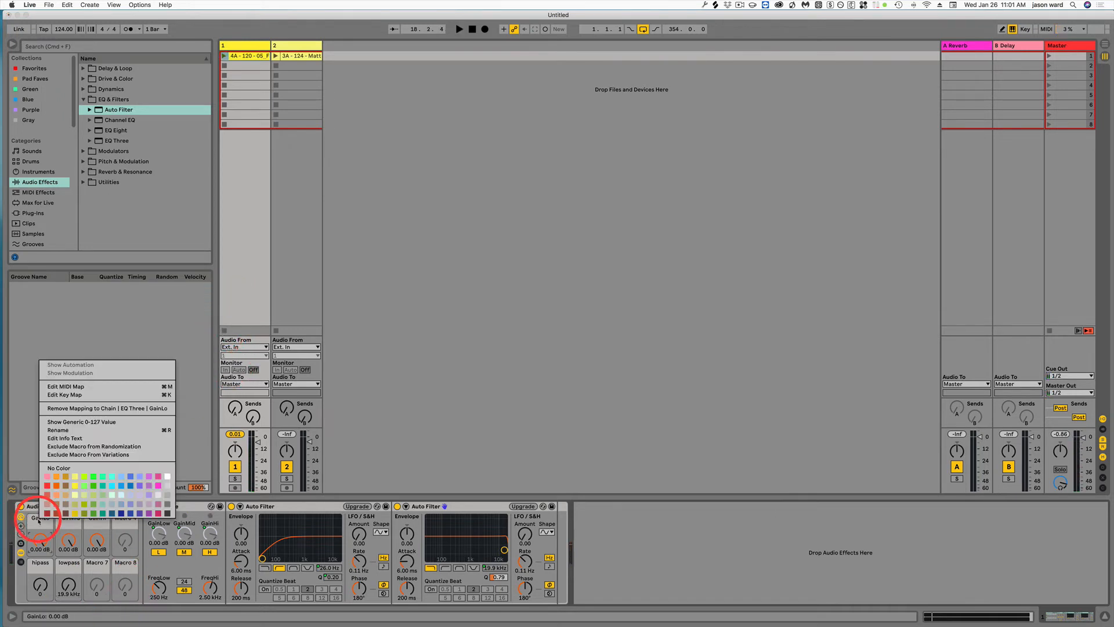
left_click(48, 476)
right_click(68, 524)
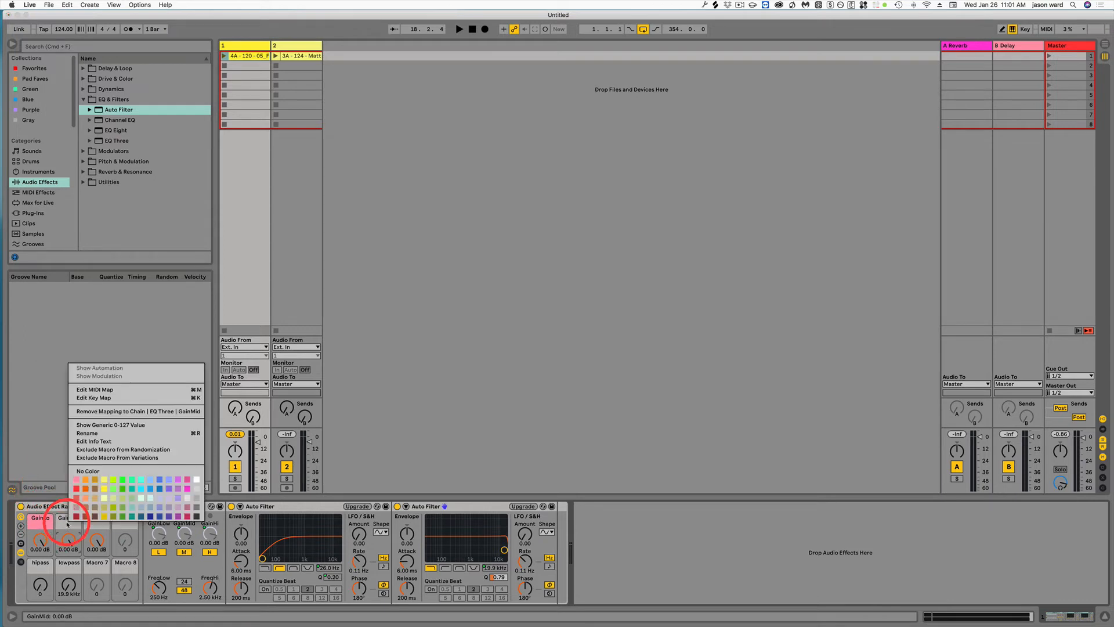
left_click(77, 489)
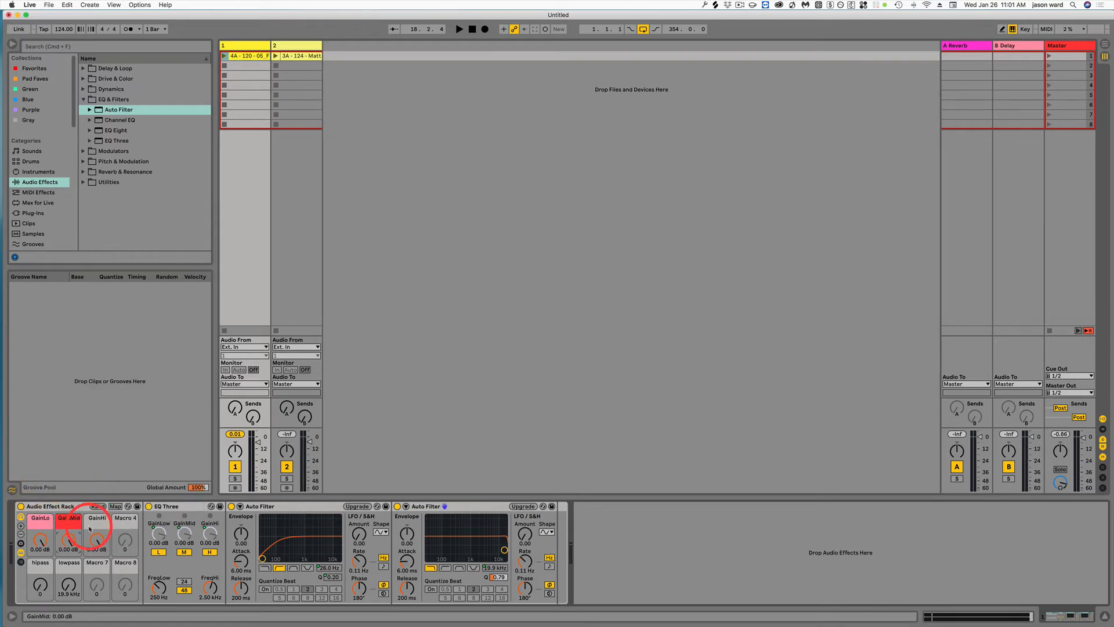
right_click(96, 521)
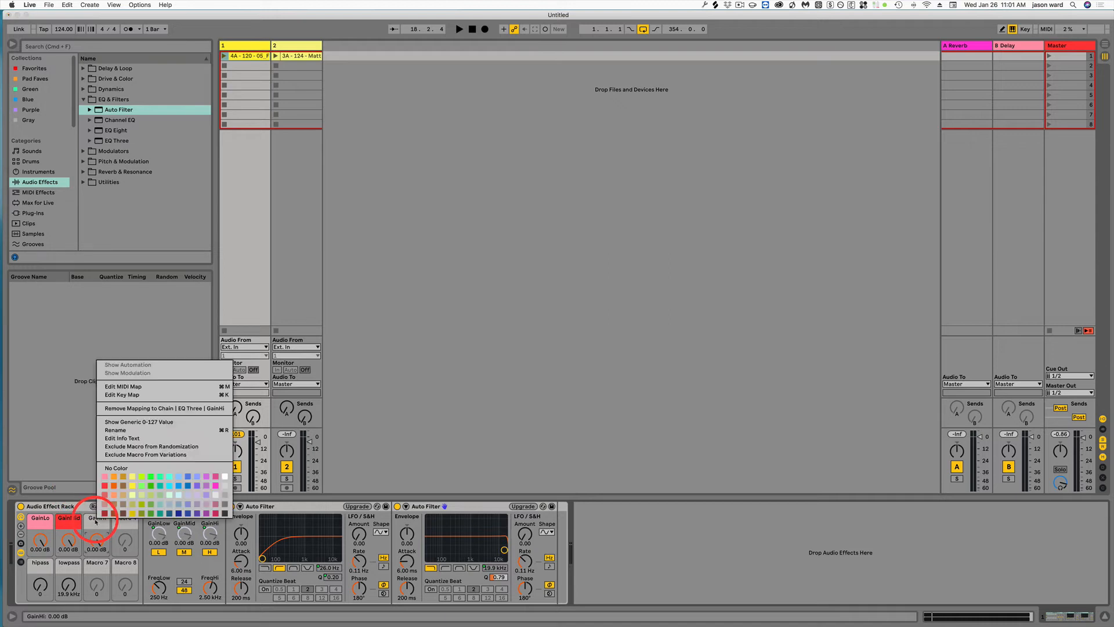
left_click(115, 486)
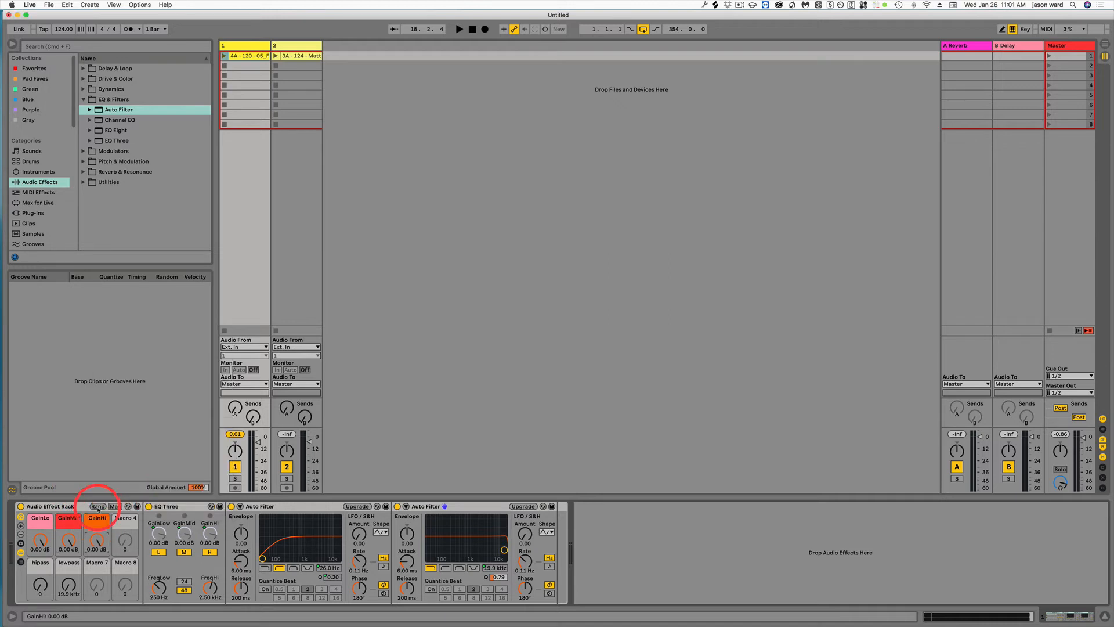
- Color the hipass macro cyan and the lowpass macro purple
right_click(38, 567)
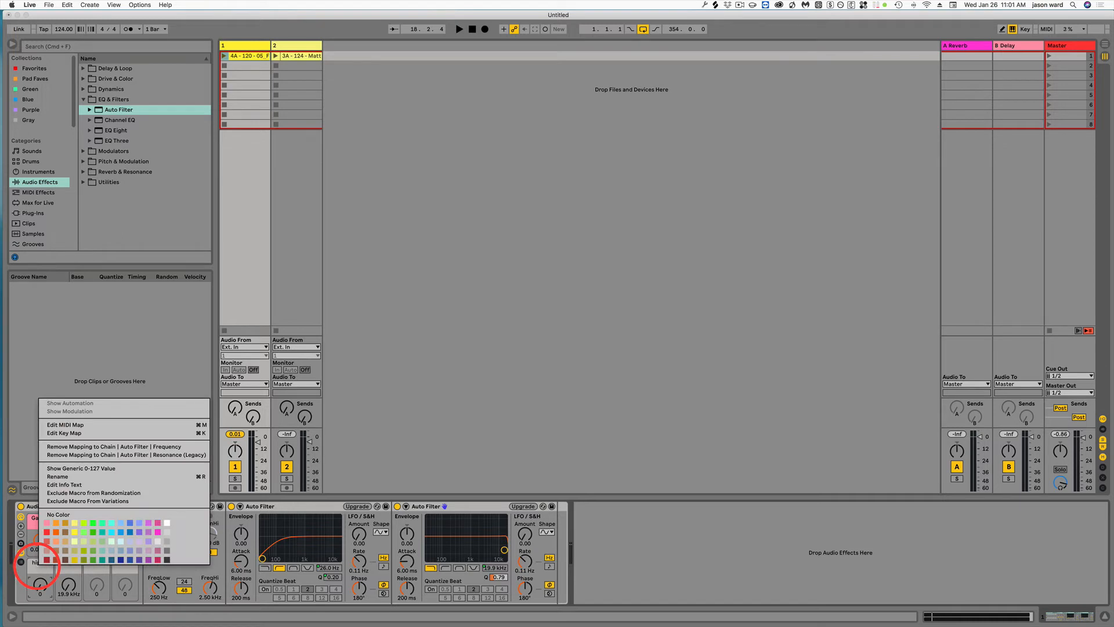
left_click(110, 532)
right_click(69, 567)
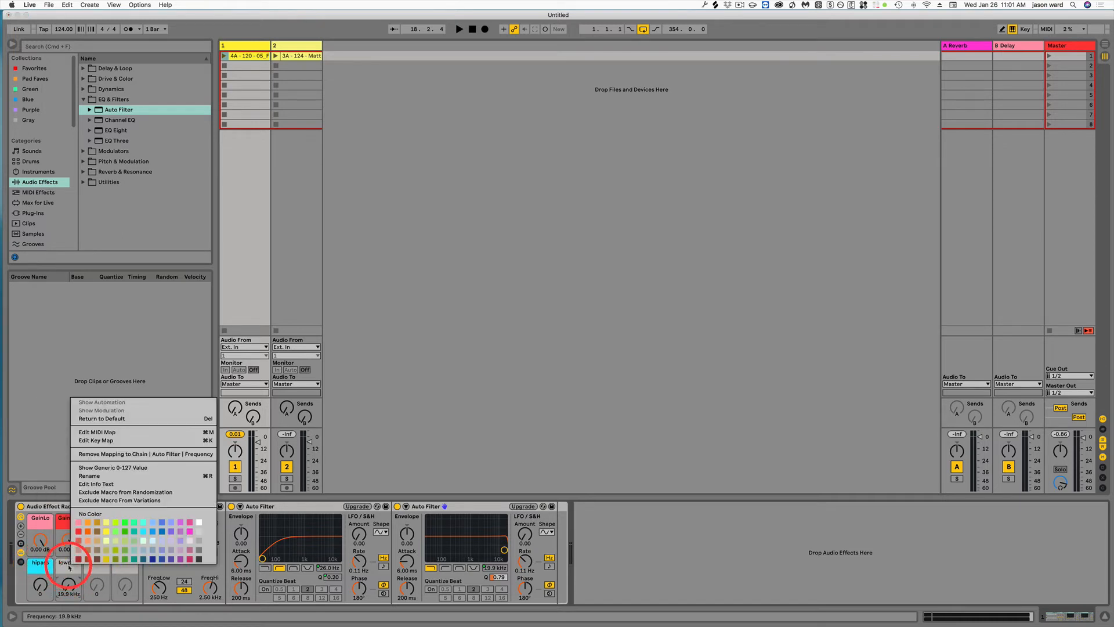
left_click(169, 557)
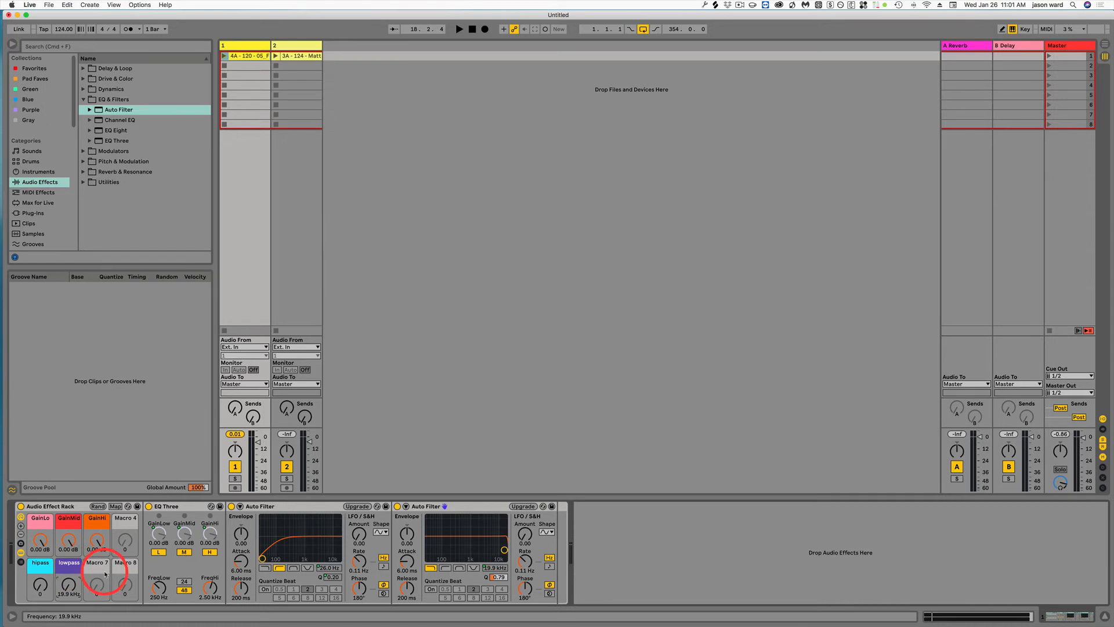
- Rename the Audio Effect Rack as DJ Strip and save it as a preset
left_click(53, 508)
key("super+r")
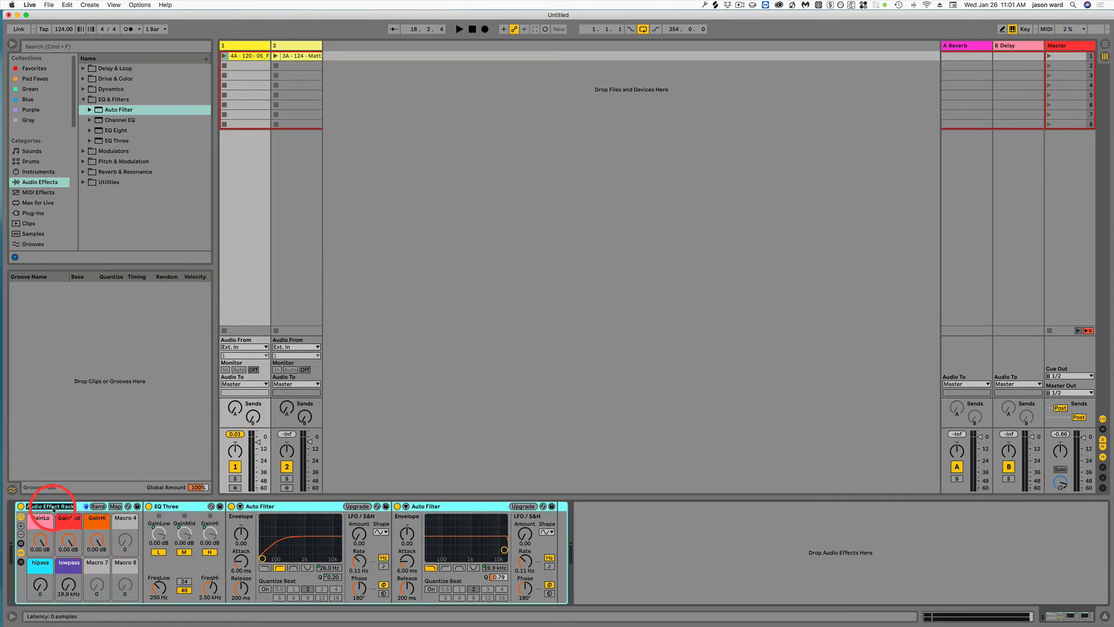
type("DJ Strip")
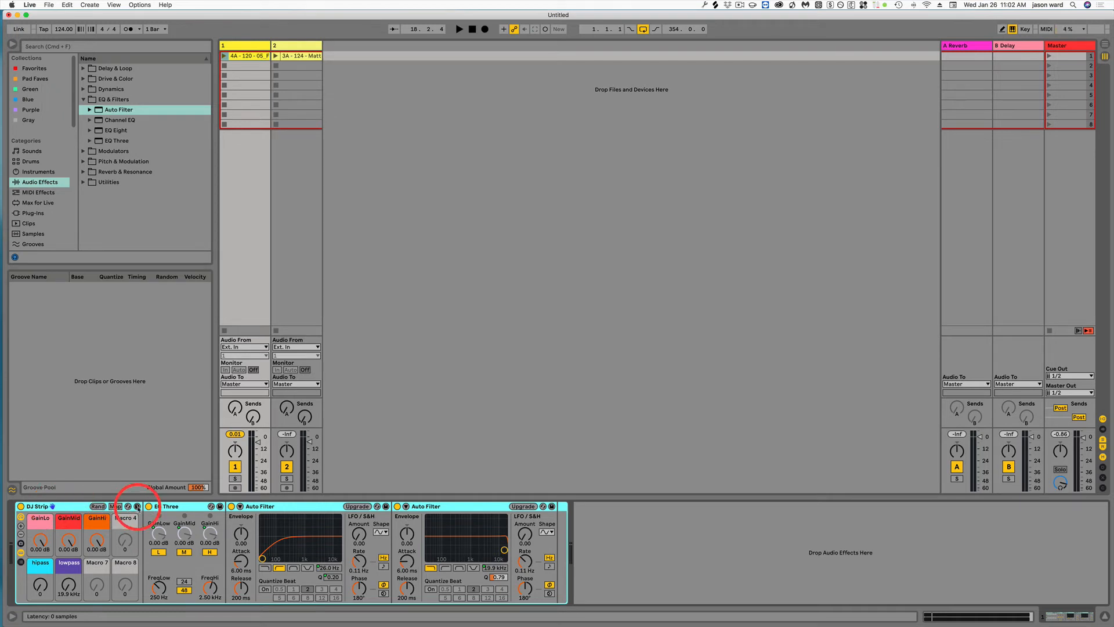
left_click(137, 505)
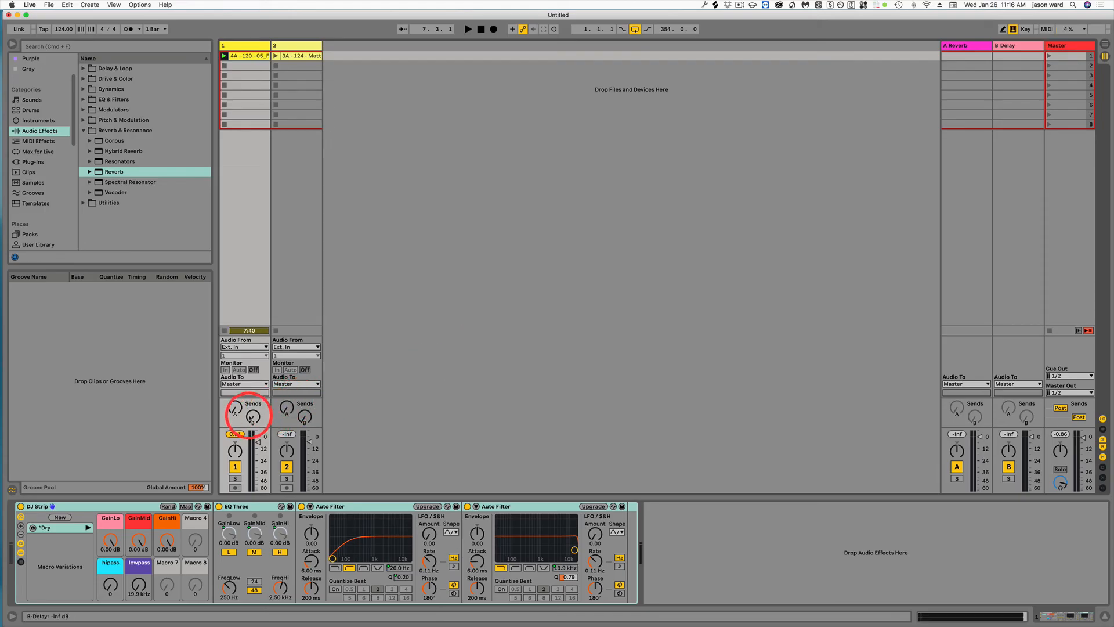
left_click_drag(235, 411, 253, 419)
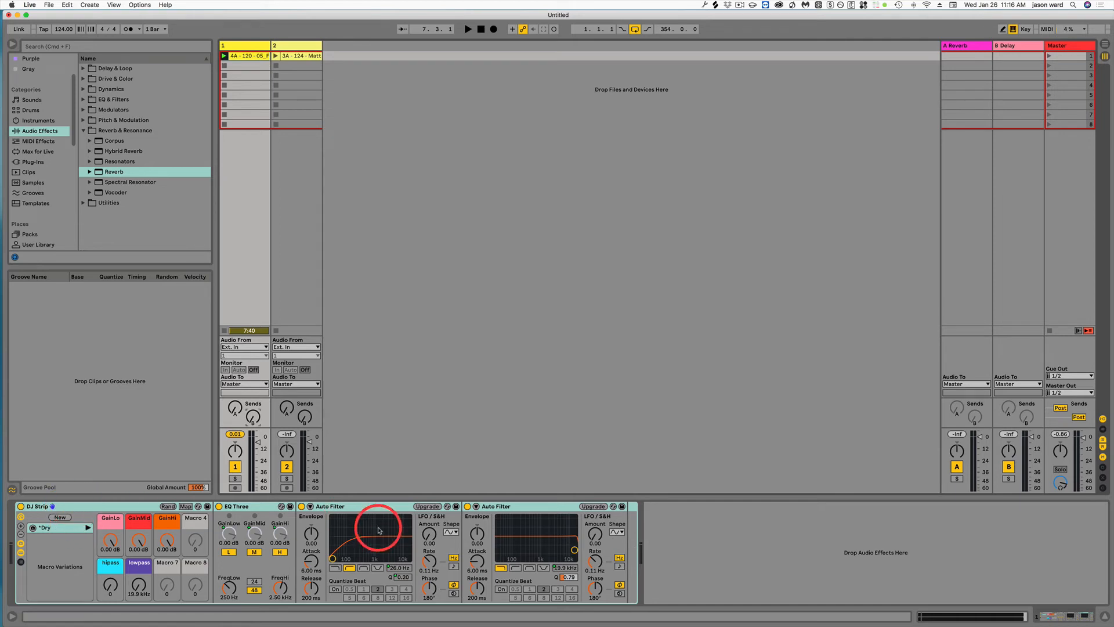
left_click_drag(164, 584, 168, 587)
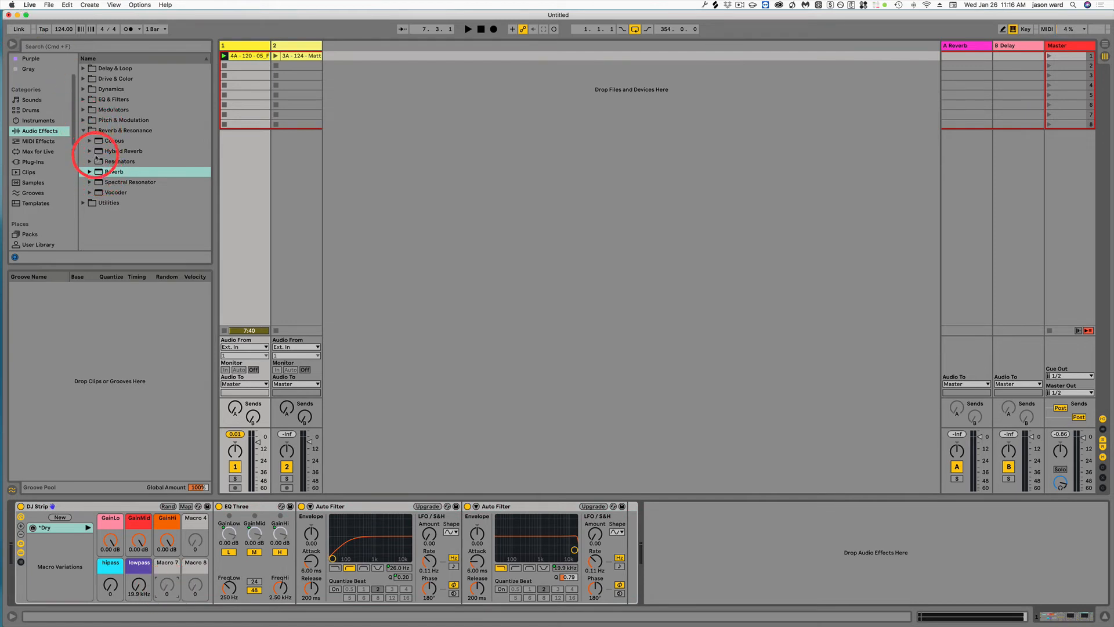
- Add a Reverb at the end of the DJ Strip rack and map its Dry/Wet to Macro 8
left_click_drag(99, 172, 620, 546)
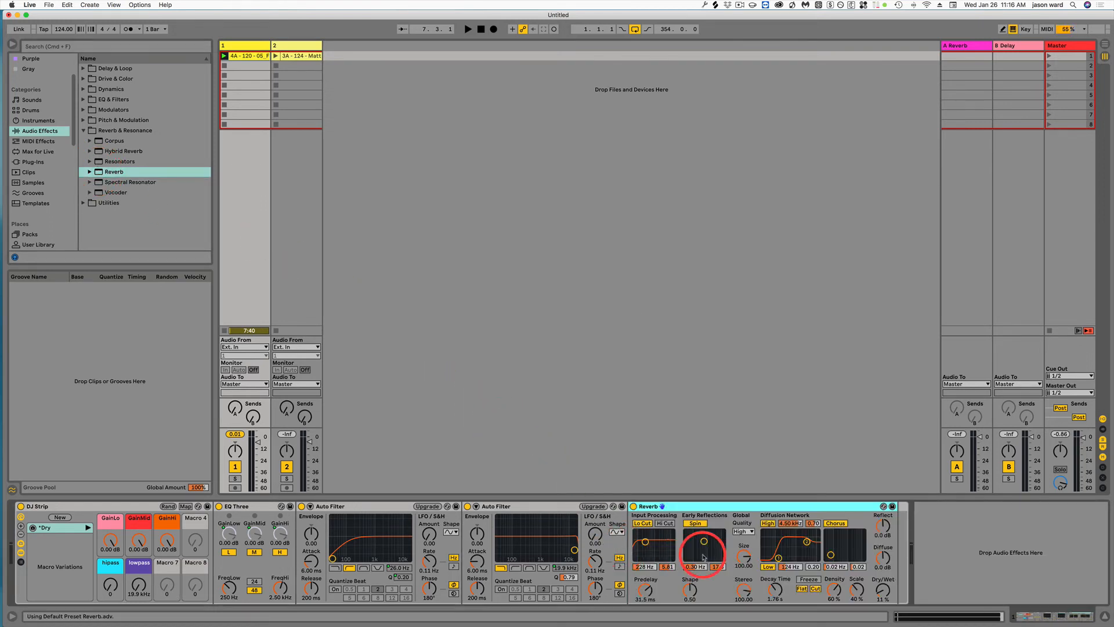
right_click(885, 595)
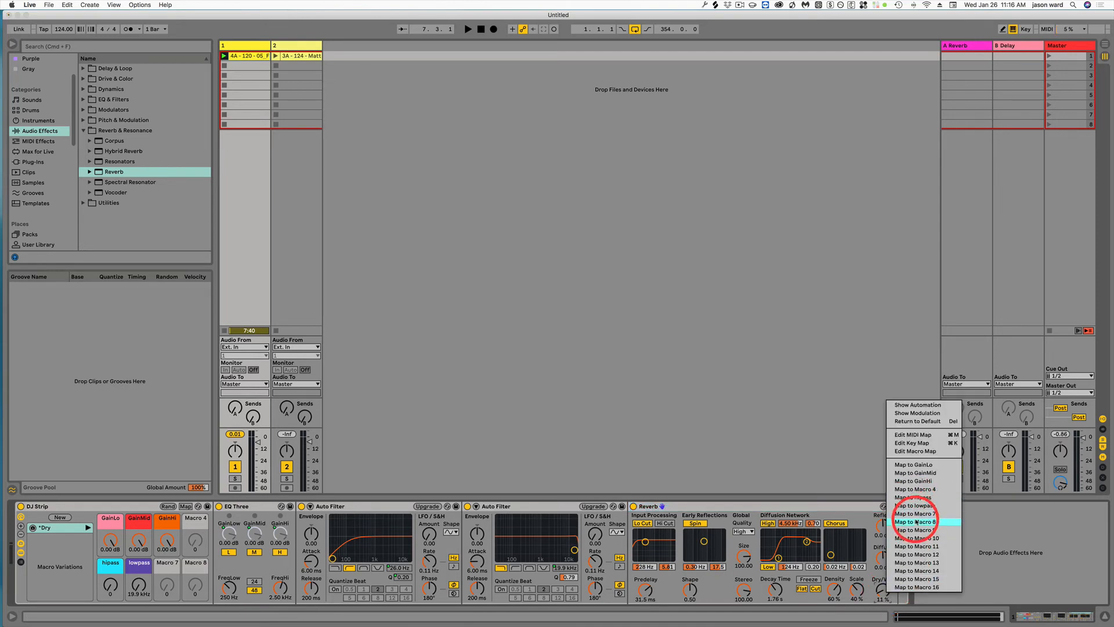
left_click(914, 522)
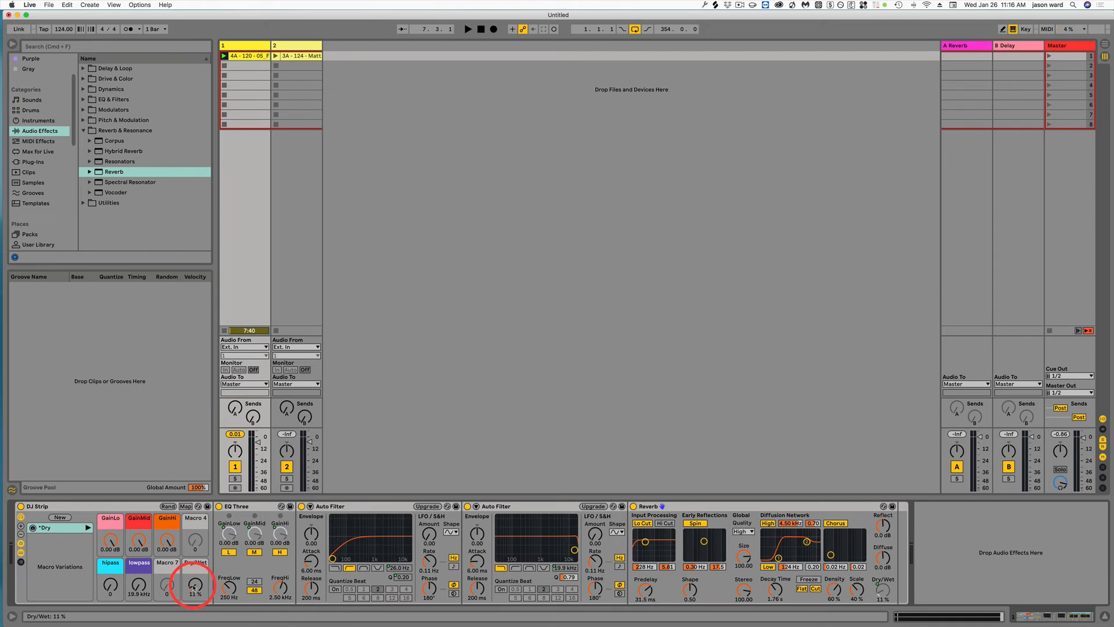
- Audition the Dry/Wet macro during playback, raise the Reverb's decay time to 19.3 s, and return Dry/Wet to 0.0 %
key("space")
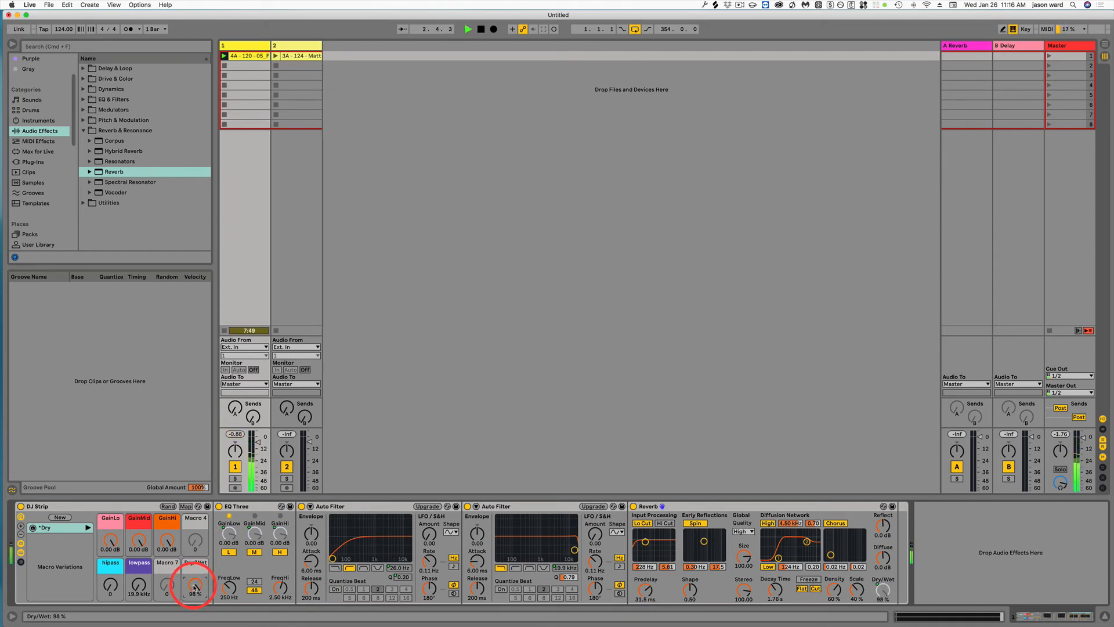
left_click_drag(193, 587, 194, 586)
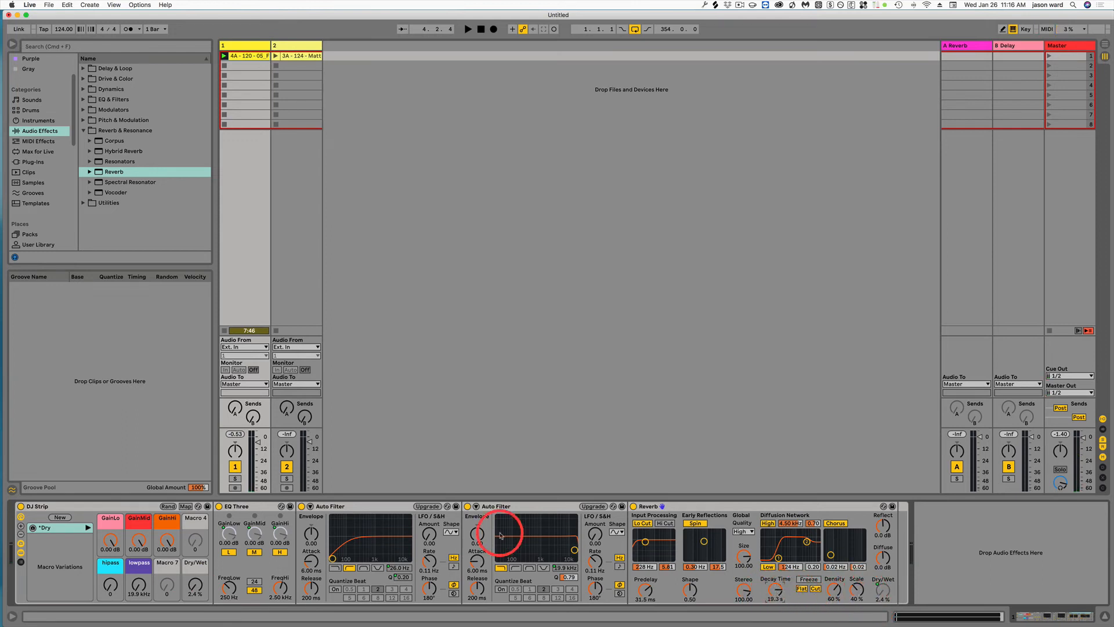
key("space")
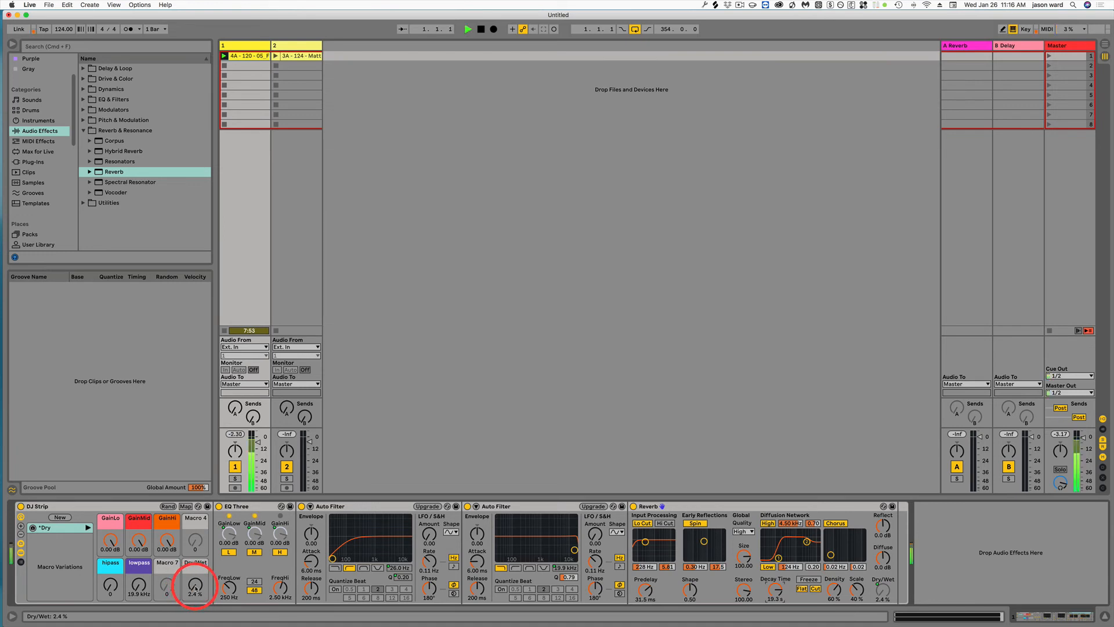
left_click_drag(196, 588, 196, 587)
left_click_drag(195, 587, 196, 587)
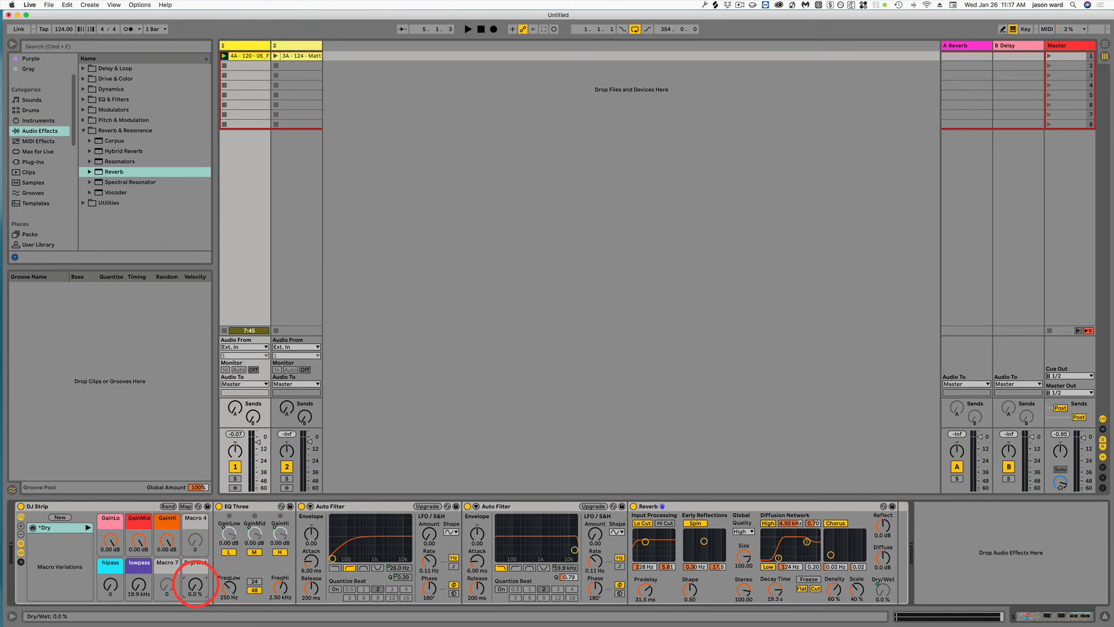
left_click_drag(195, 585, 195, 584)
- Undo the reverb changes until the Reverb and its Dry/Wet macro mapping are removed from the rack
key("super+z")
key("super+z")
key("super+z")
- Check that track 1's Reverb and Delay sends can be selected for assignment in MIDI Map mode, and exit the mode
left_click(235, 408)
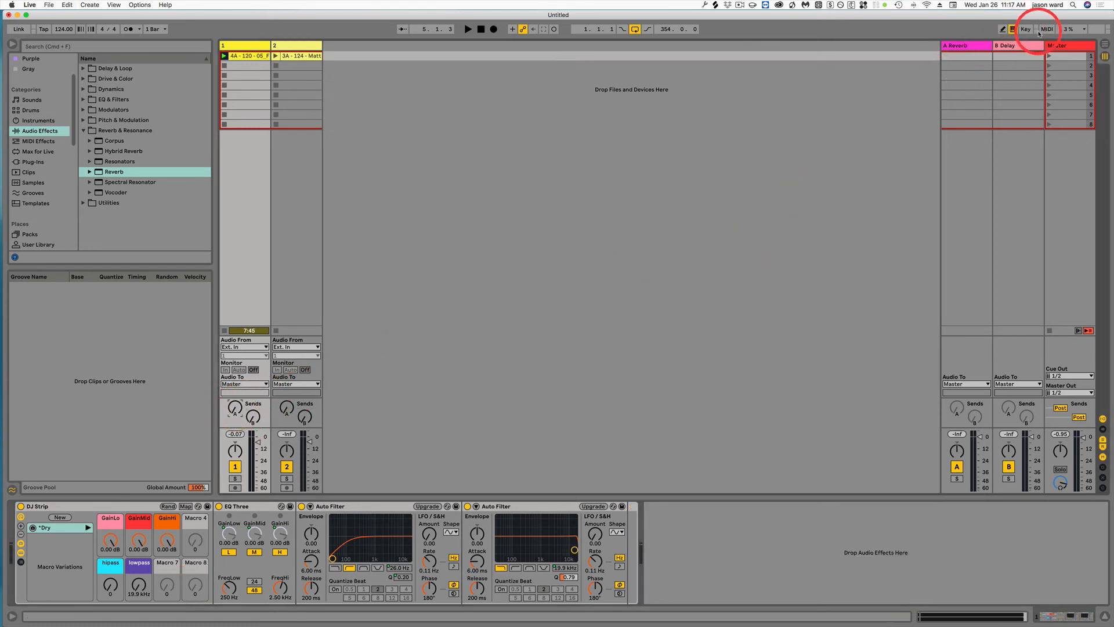
left_click(1047, 29)
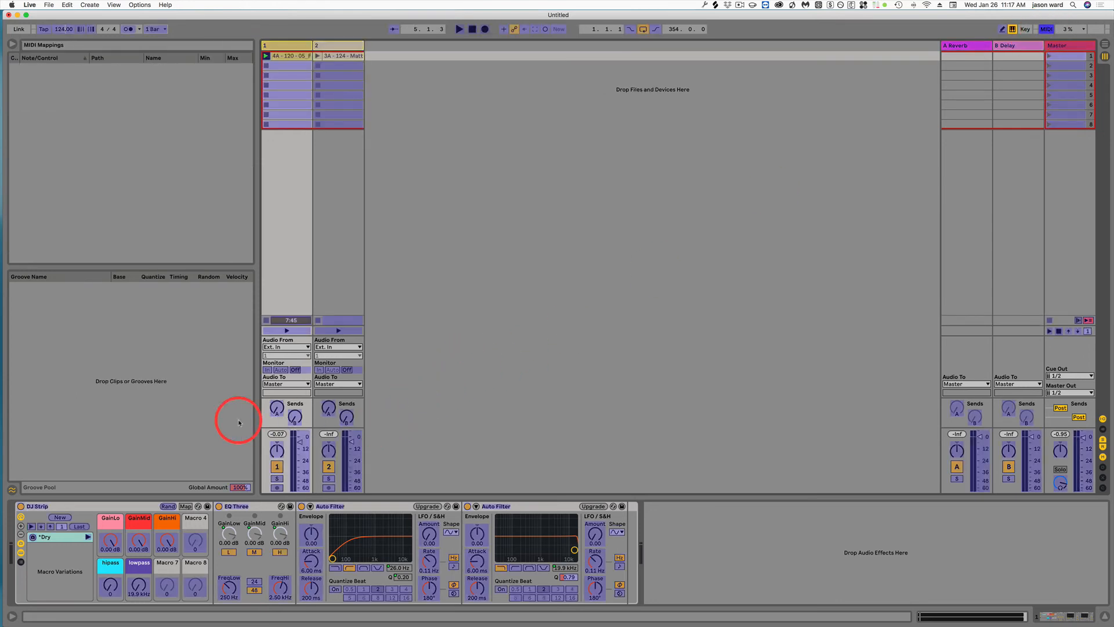
left_click(291, 417)
left_click(277, 409)
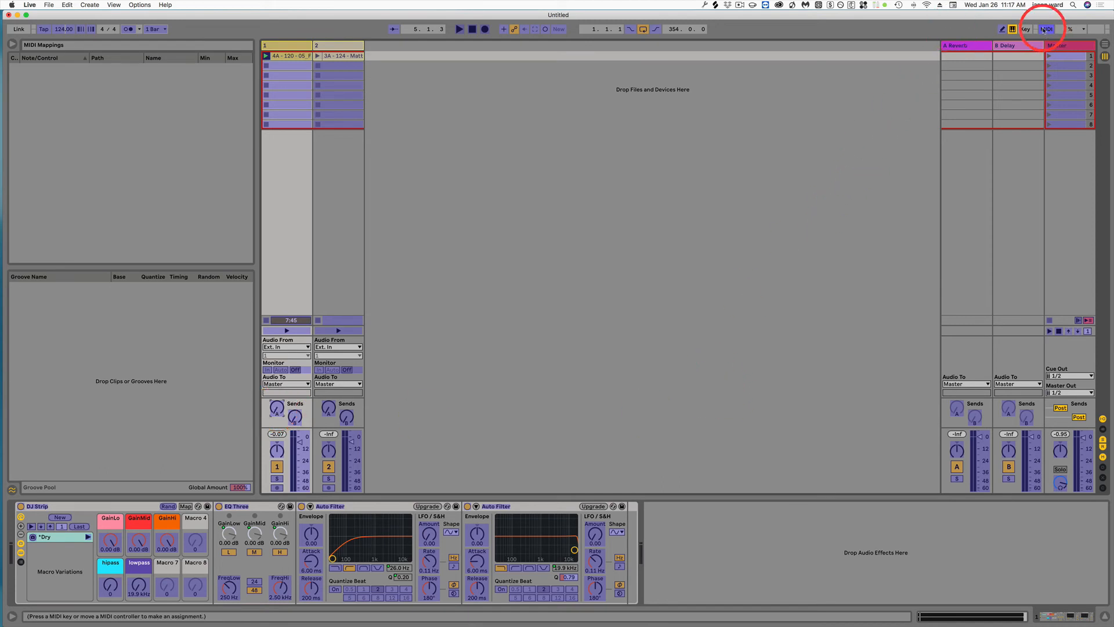
left_click(1046, 29)
- Show the Reverb return's device, and set the feedback of the Delay on return B to 45 %
left_click(975, 47)
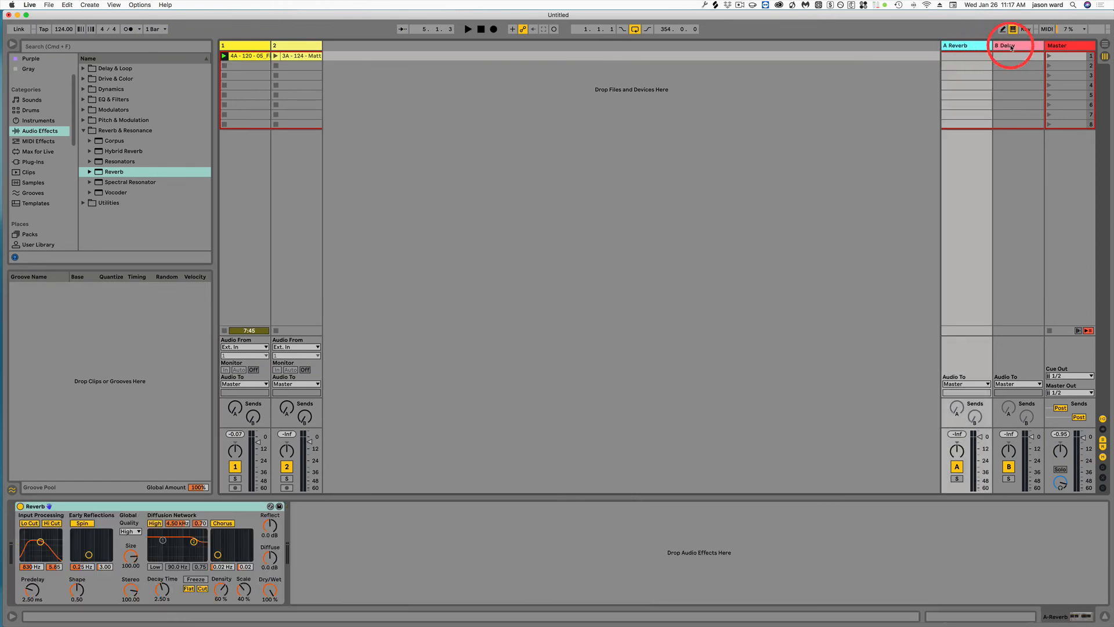
left_click(1012, 45)
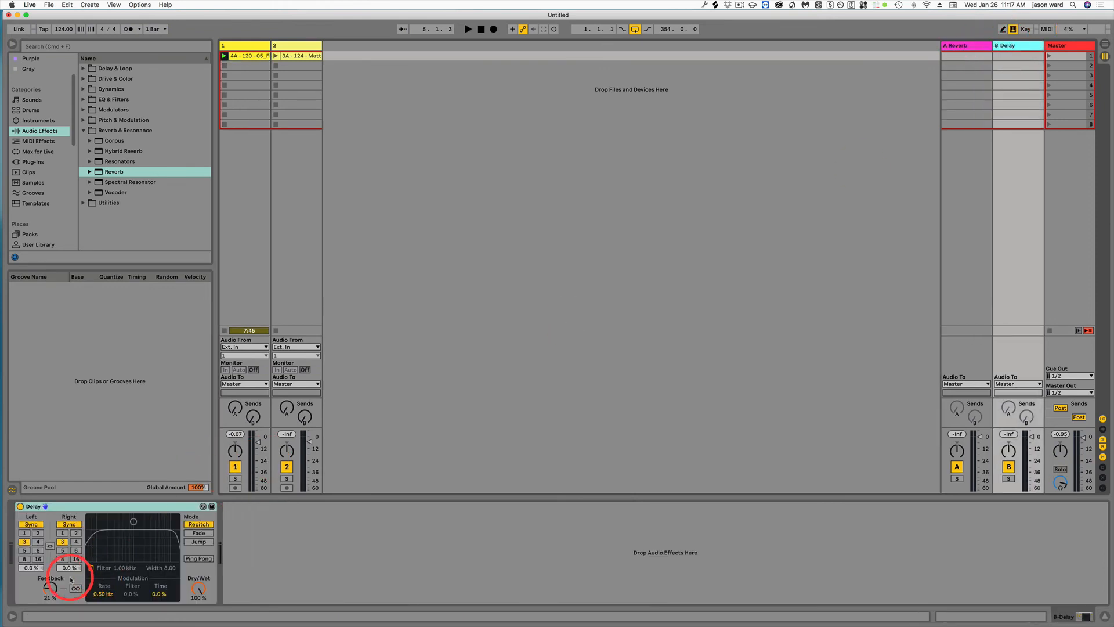
left_click_drag(51, 589, 50, 590)
left_click(198, 589)
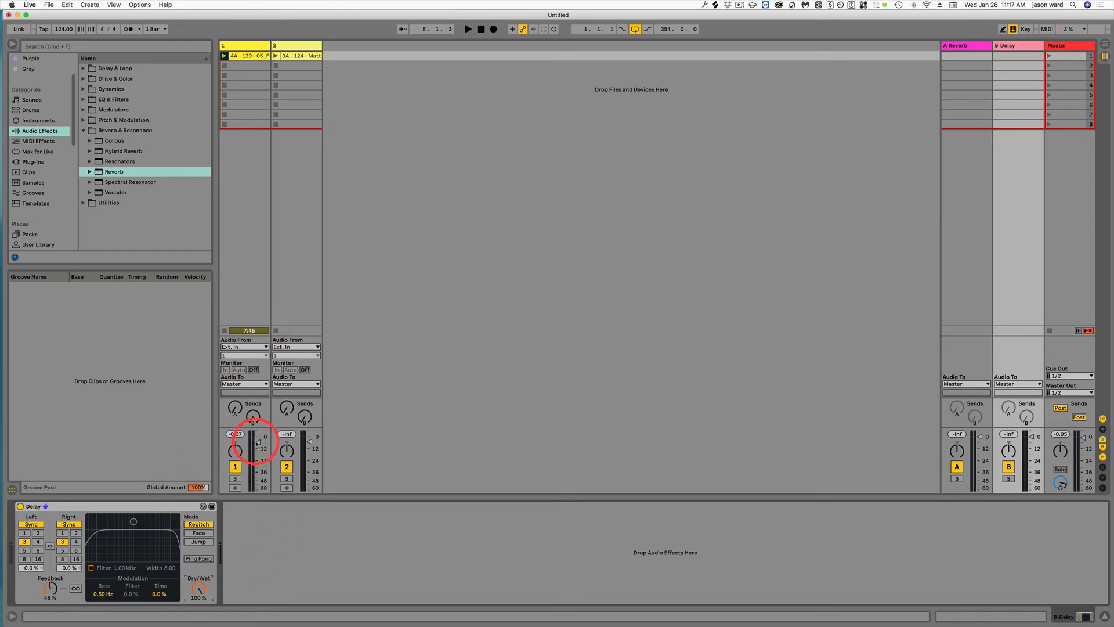
- Audition track 1's Delay send during playback by raising it and bringing it back down
left_click(253, 417)
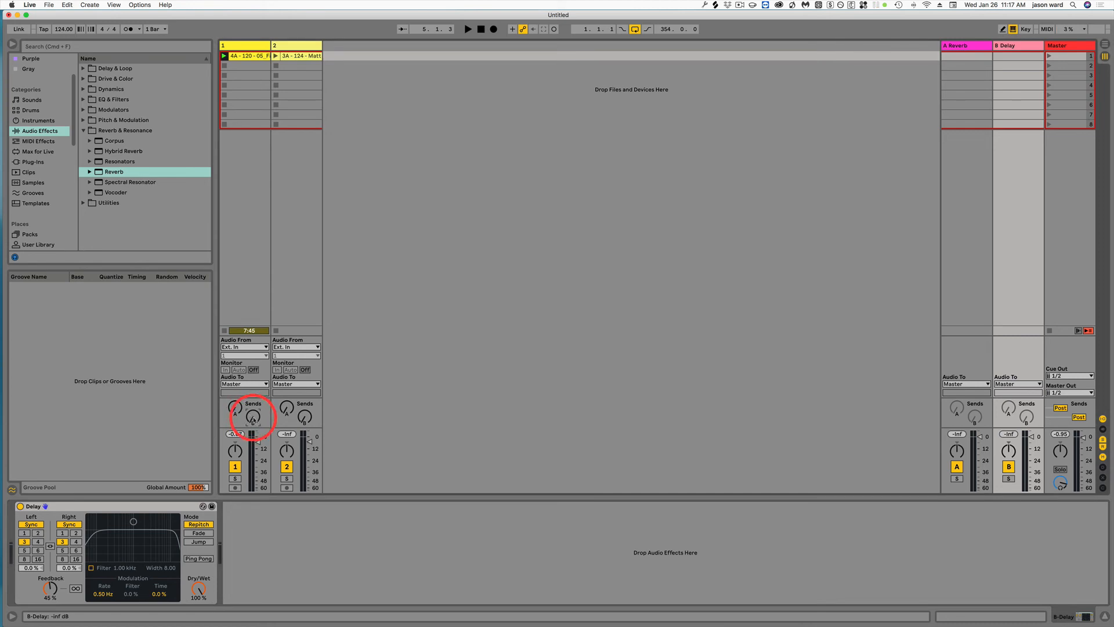
key("space")
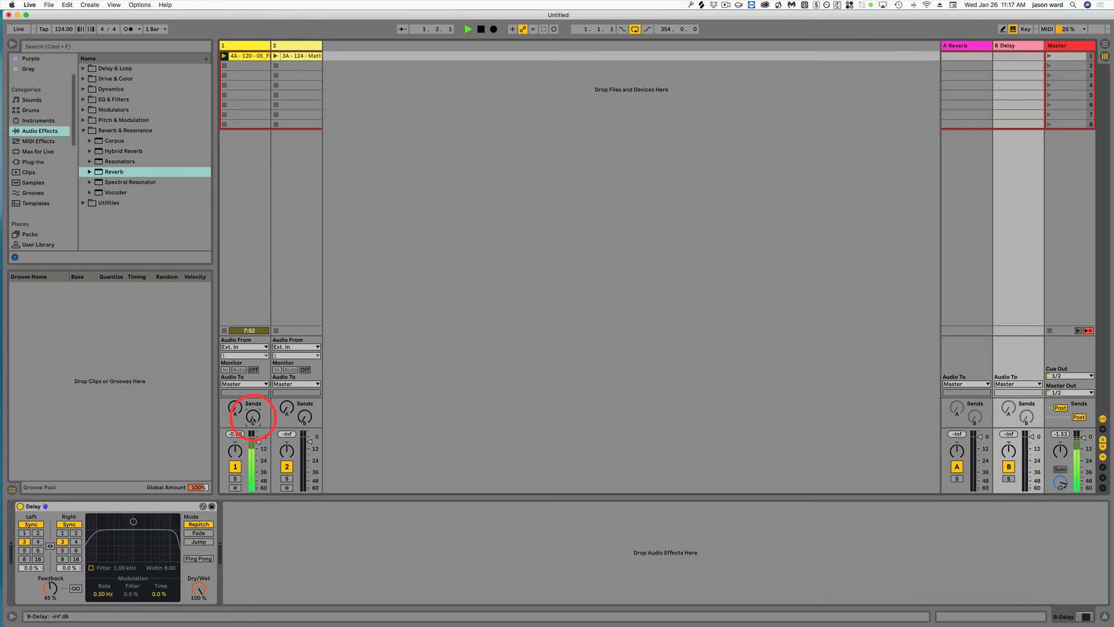
left_click_drag(253, 418, 253, 419)
left_click_drag(254, 418, 253, 419)
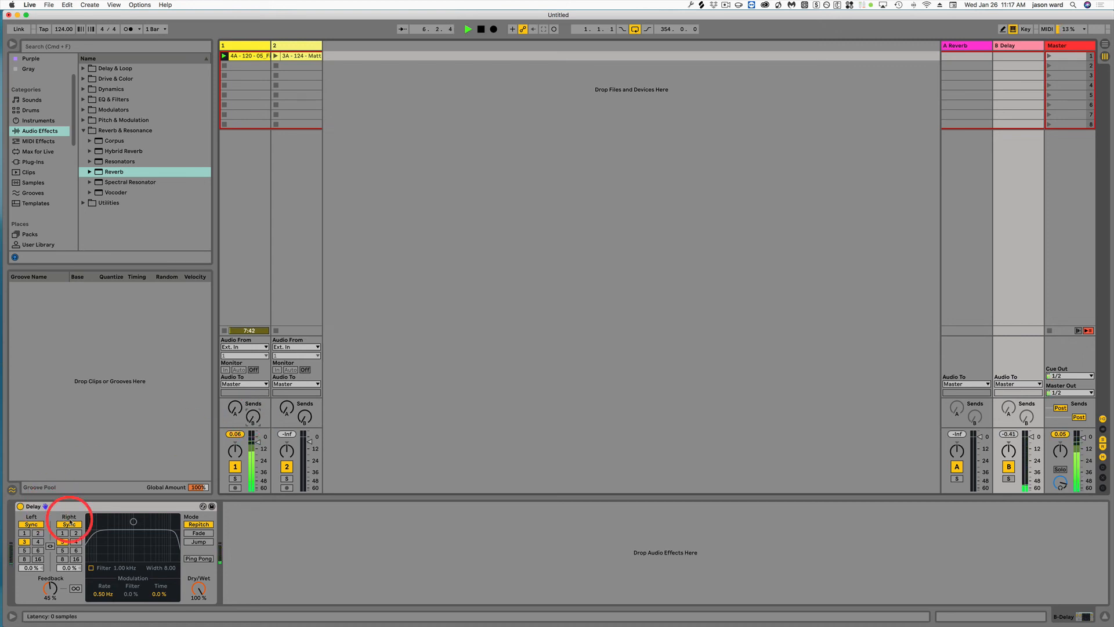
- Raise the Delay's feedback to 67 % and play the track again, sweeping track 1's Delay send up and back down
left_click_drag(44, 585, 47, 587)
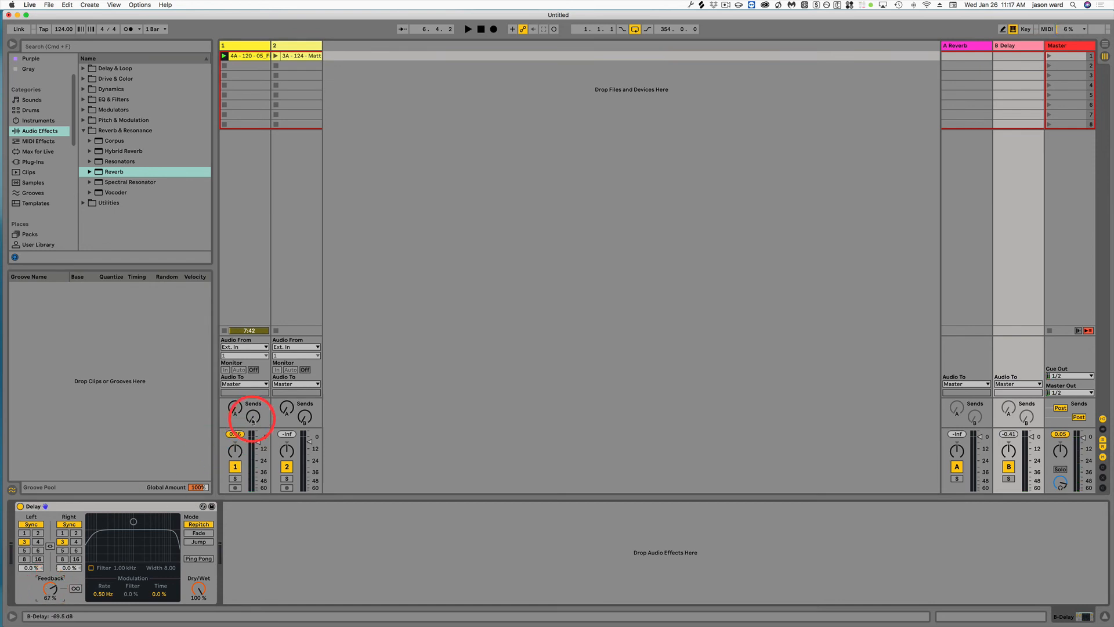
key("space")
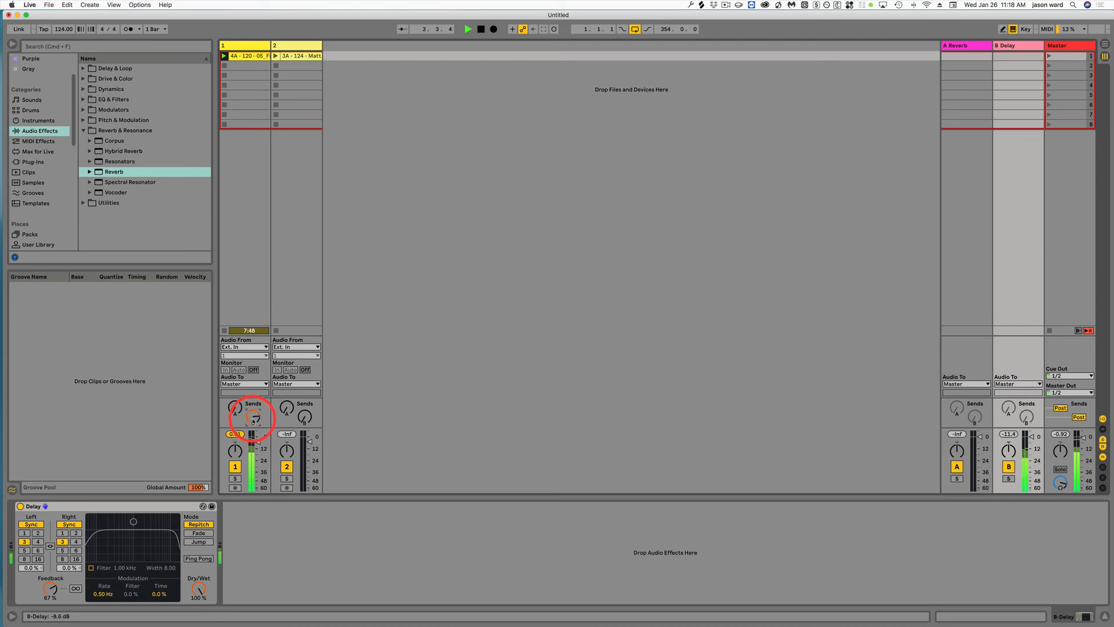
left_click_drag(253, 419, 253, 420)
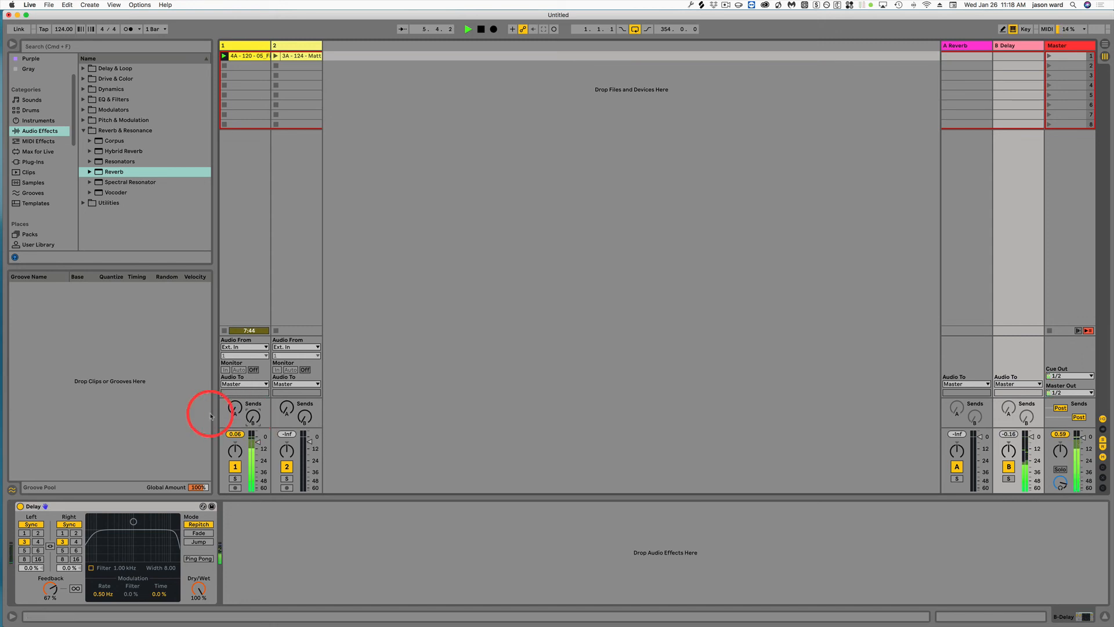
key("space")
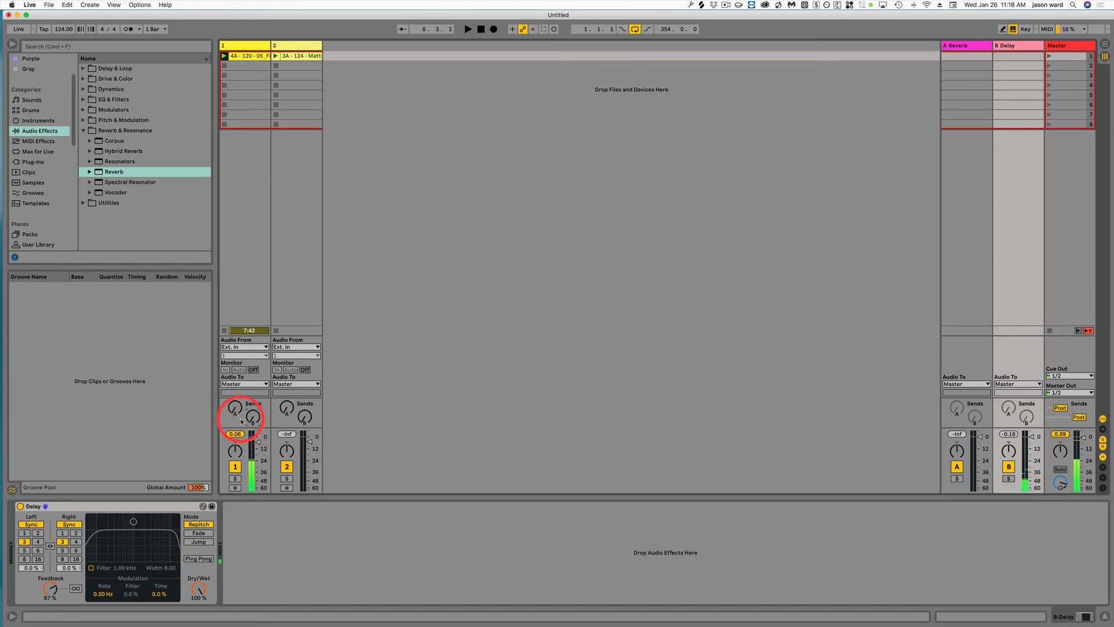
- Set the decay time of the Reverb on return A to 20.2 s and audition track 1's Reverb send during playback, returning it to minimum
left_click(967, 46)
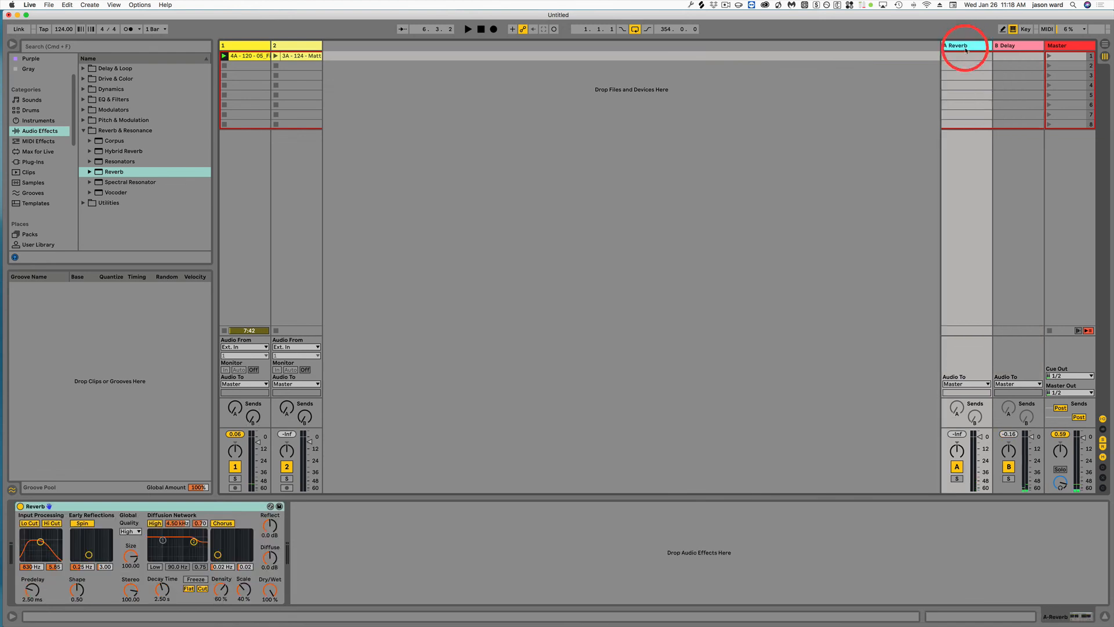
left_click_drag(161, 589, 160, 590)
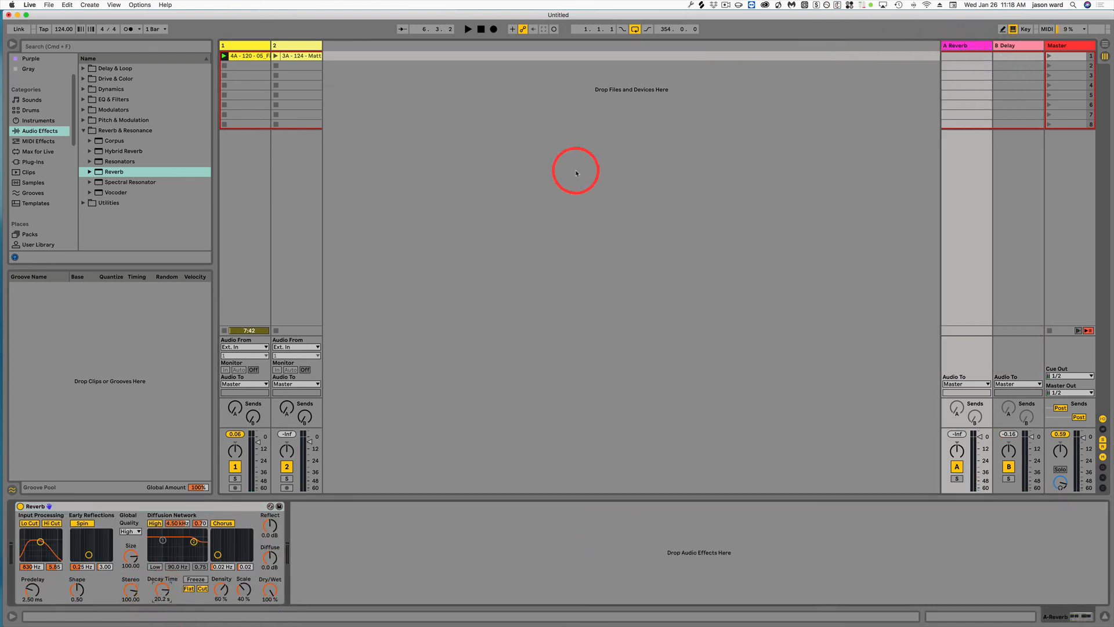
left_click(249, 46)
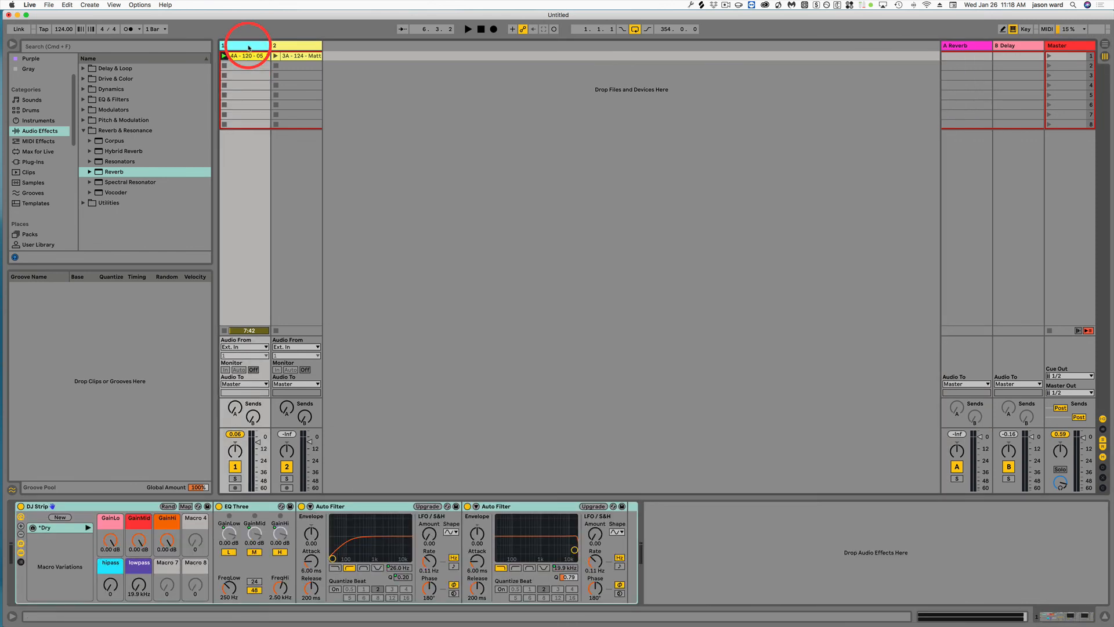
key("space")
left_click(235, 408)
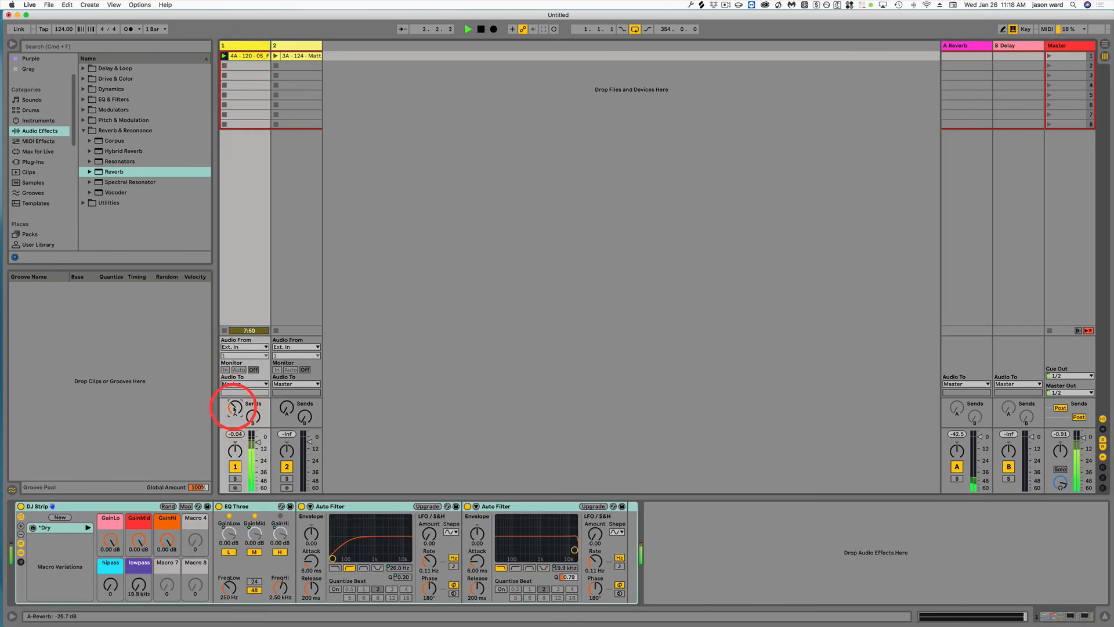
left_click_drag(234, 408, 235, 407)
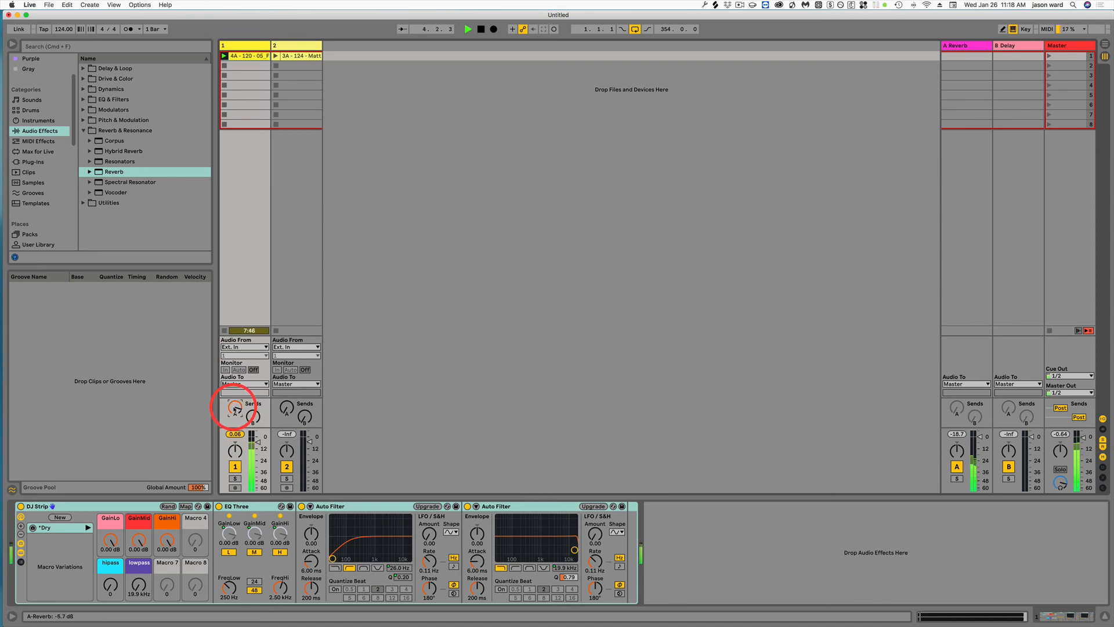
left_click_drag(235, 409, 235, 409)
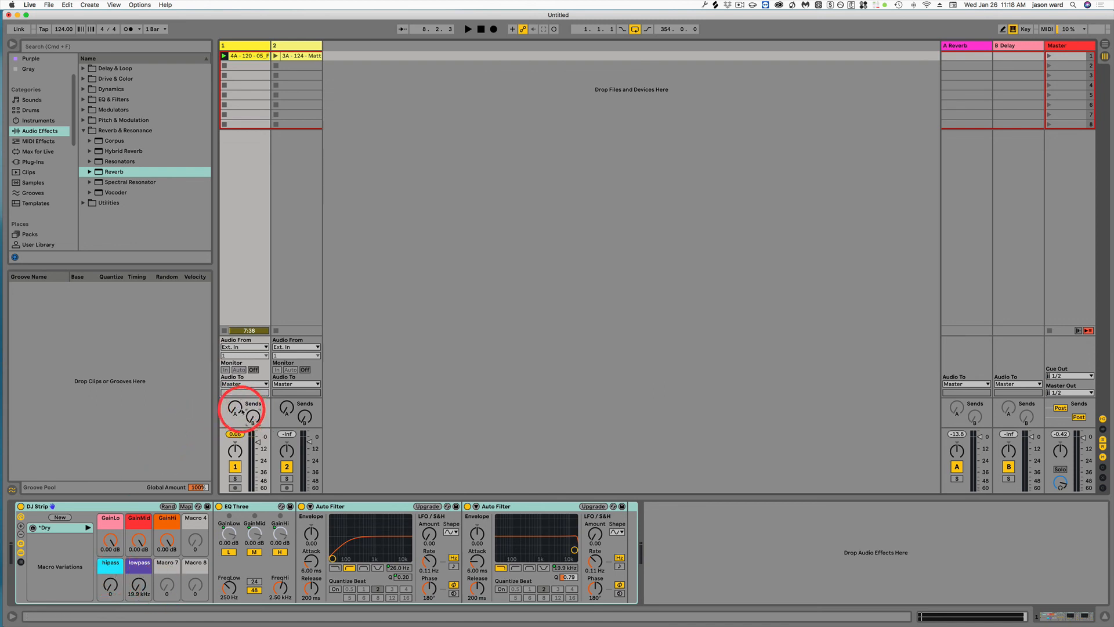
left_click(241, 411)
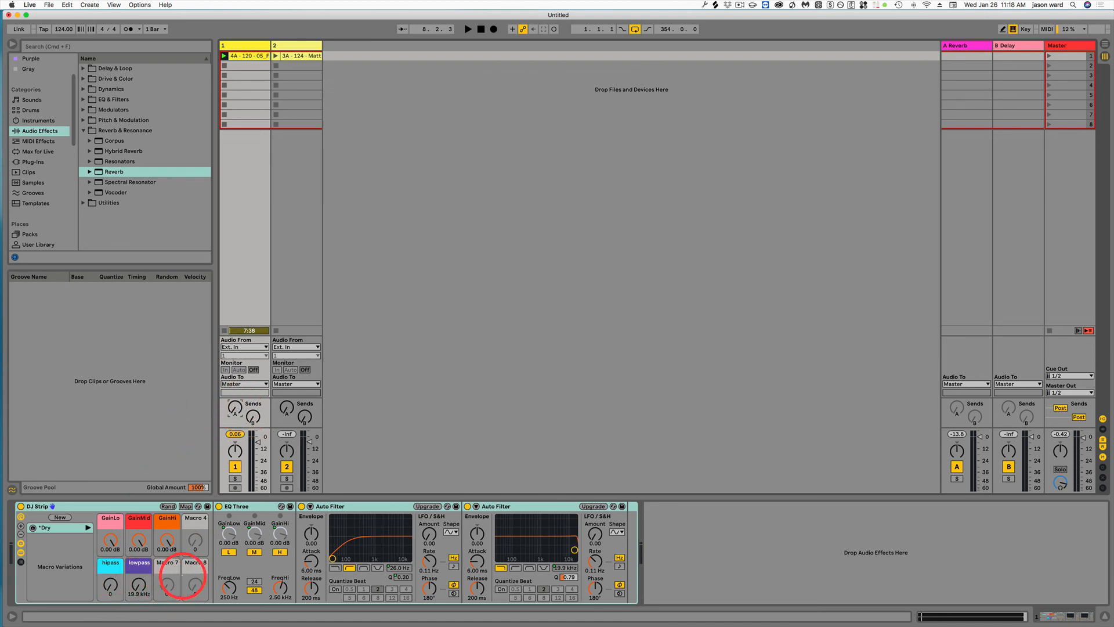